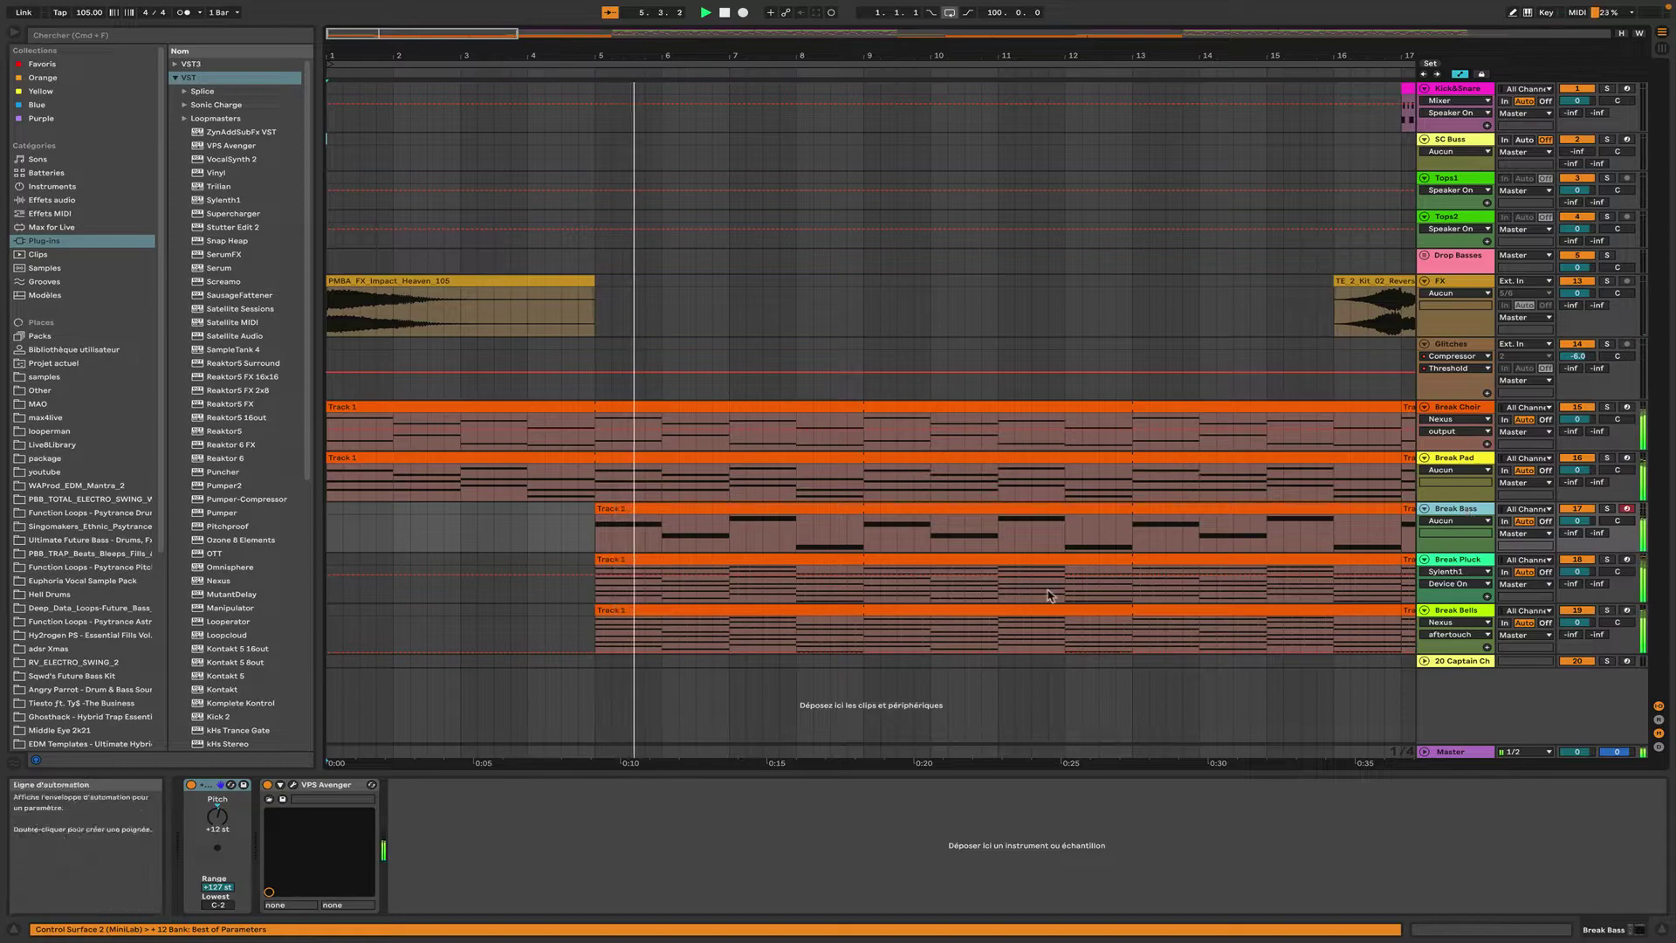
Step: View the VPS Avenger plug-in on the Break Bass track and the Sylenth1 plug-in on the Break Pluck track, closing each window
left_click(293, 787)
left_click(293, 787)
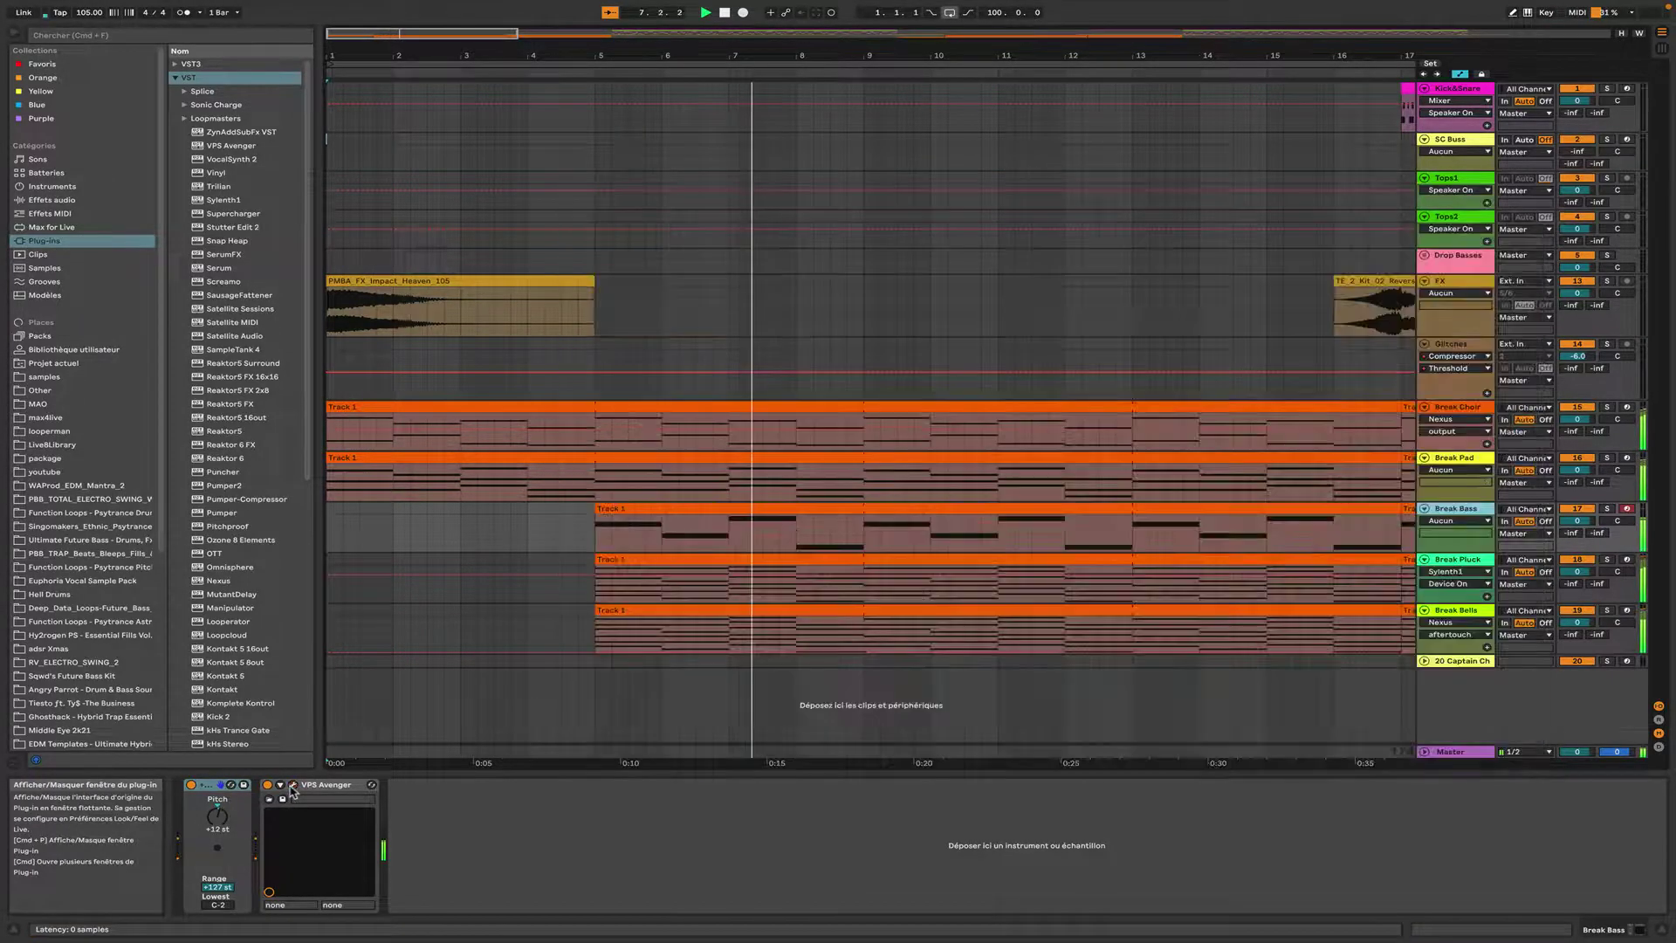
left_click(1457, 560)
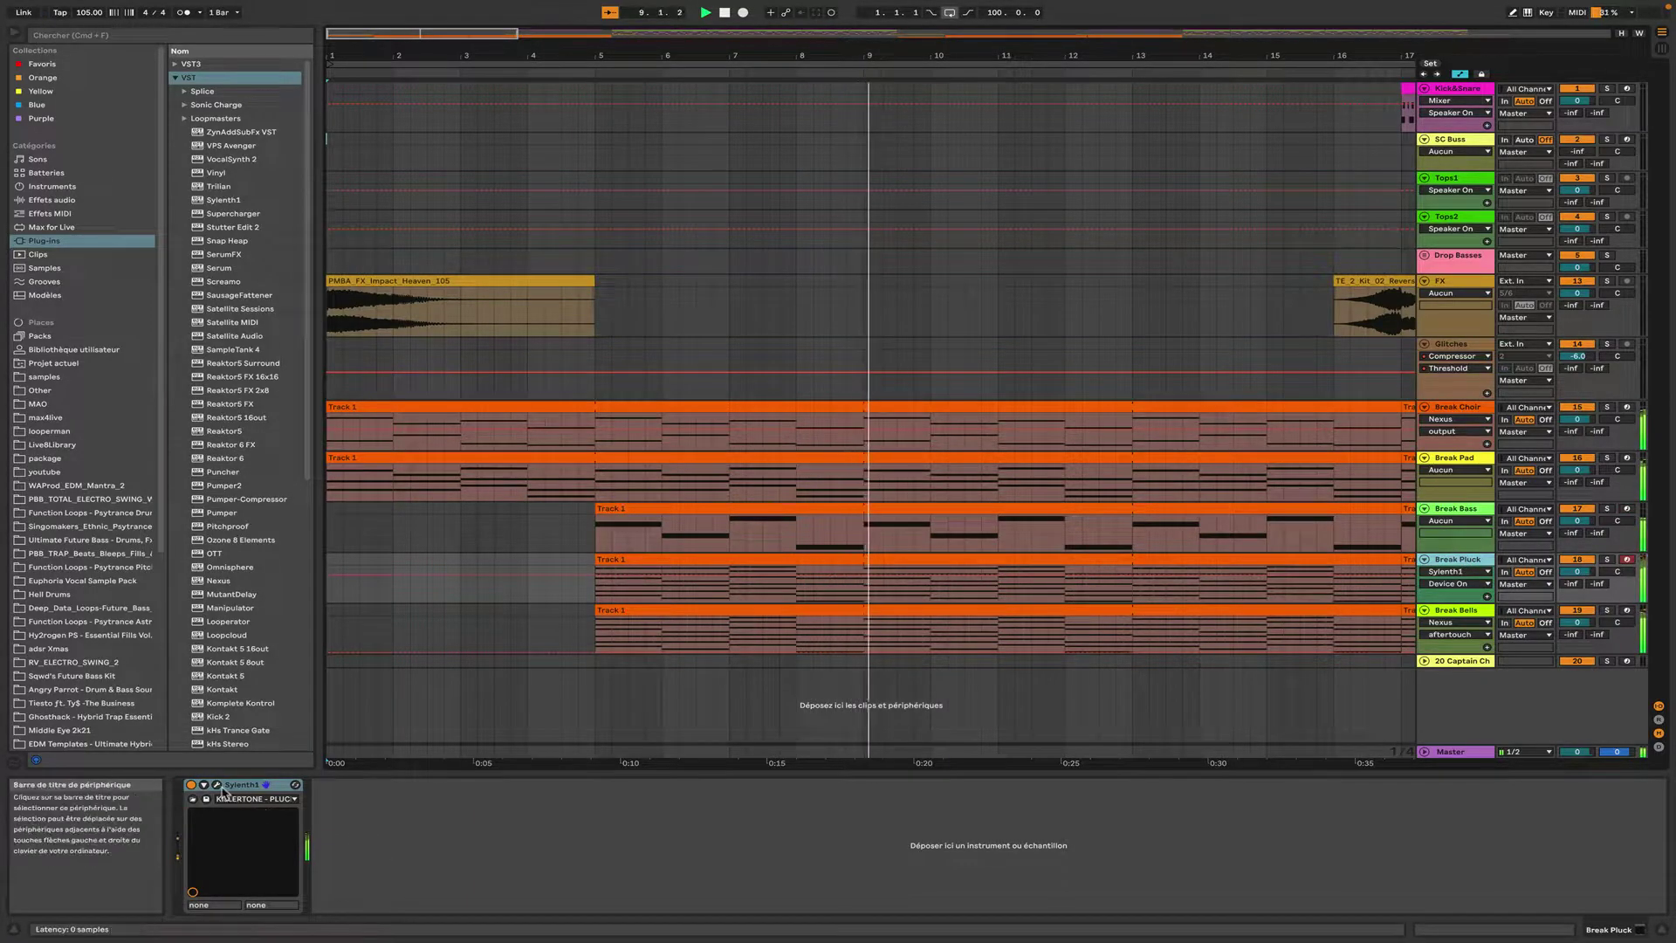
left_click(295, 784)
left_click(962, 204)
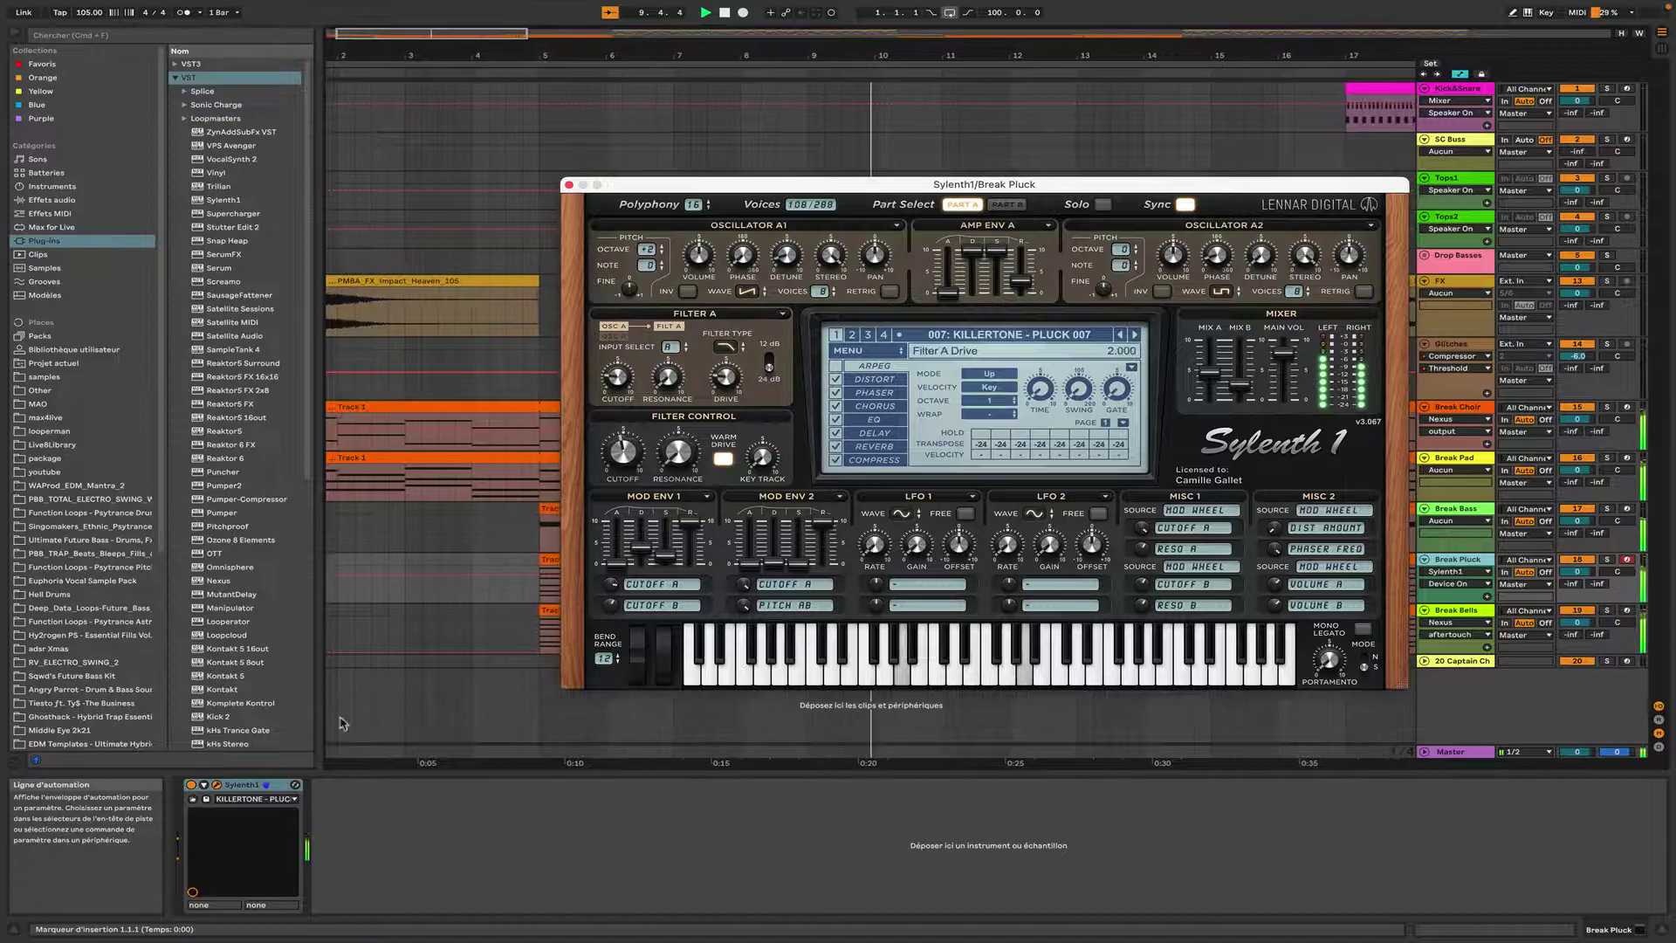
left_click(217, 785)
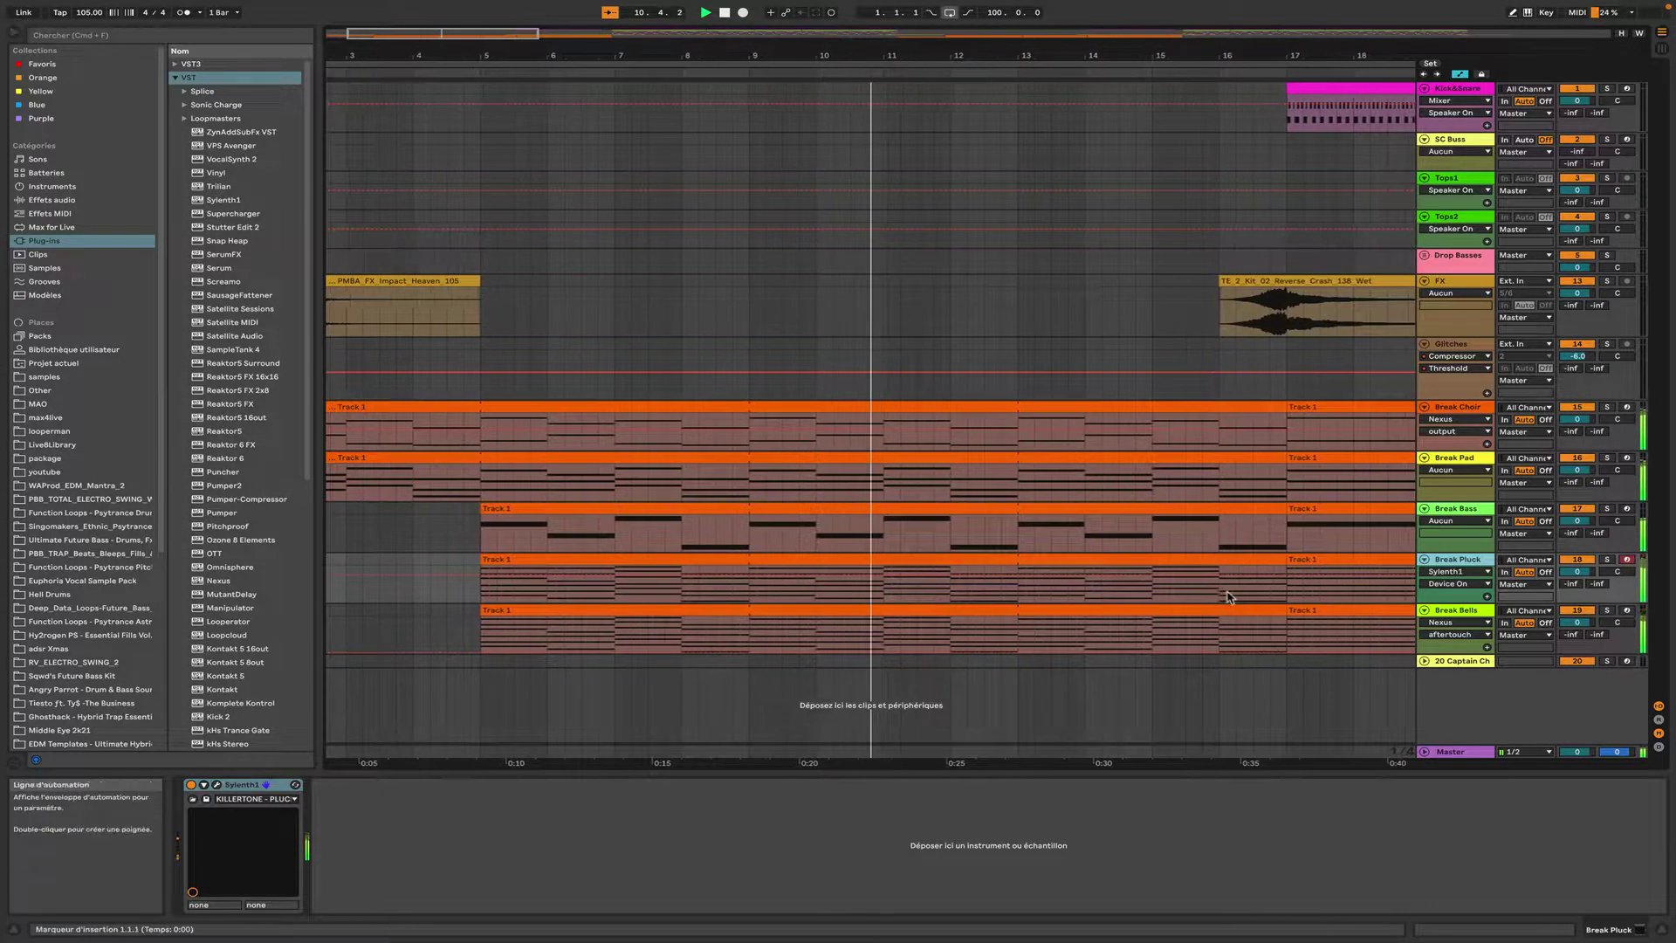
Step: View the Nexus plug-in on the Break Bells track and close its window
left_click(1464, 612)
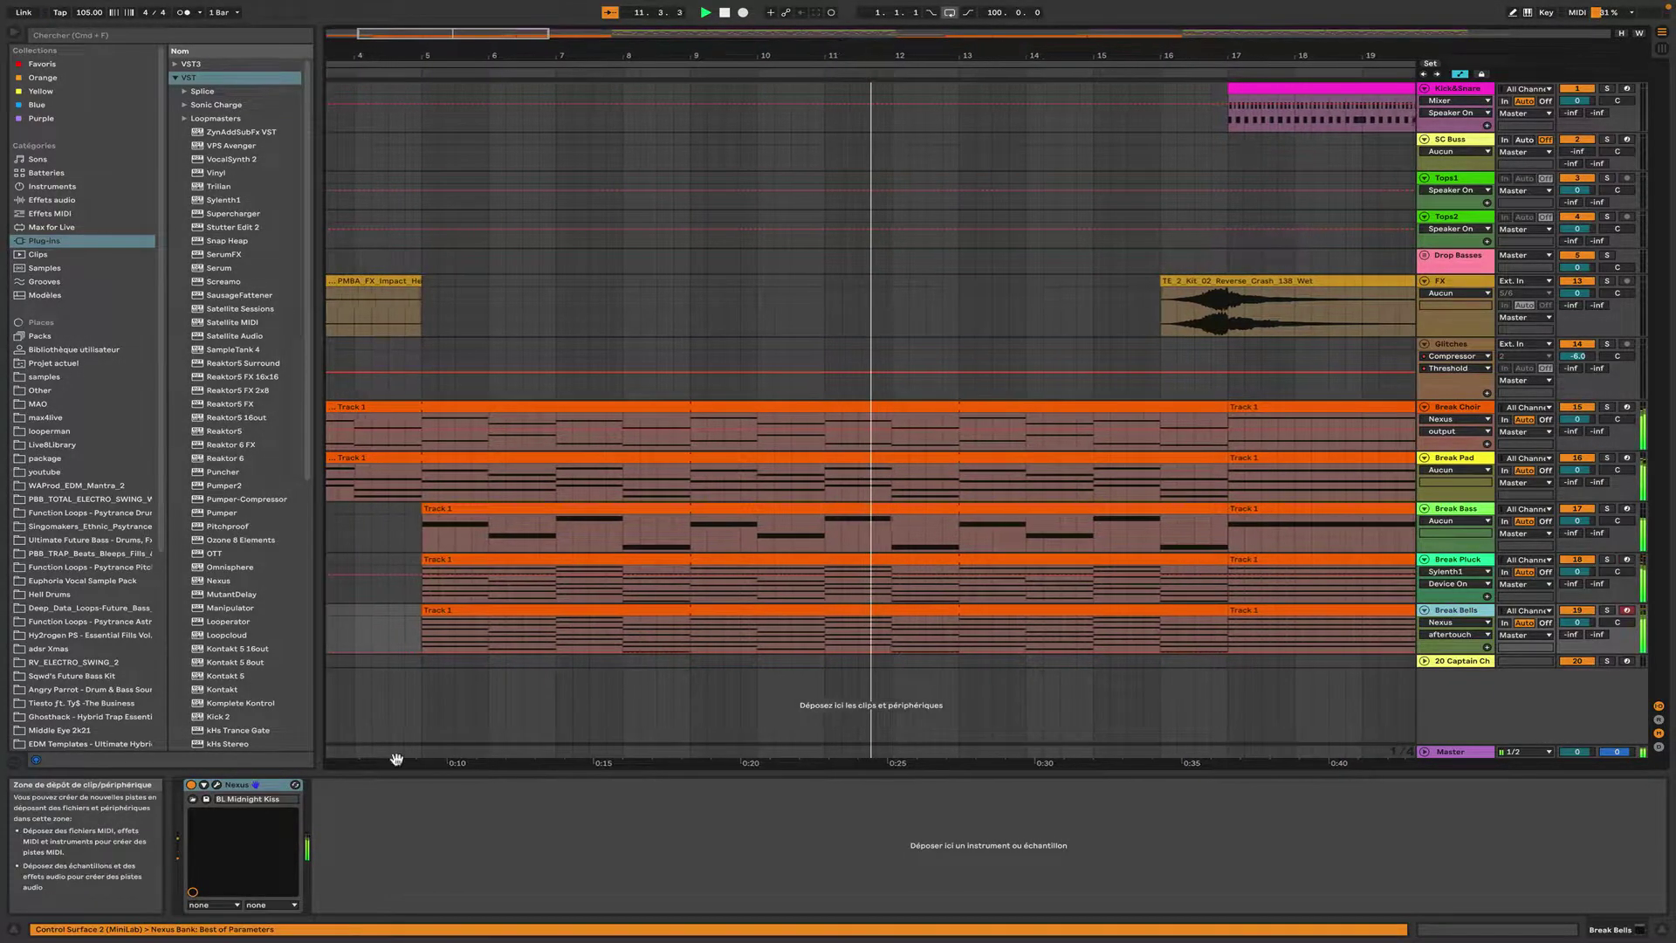
left_click(216, 785)
left_click(563, 159)
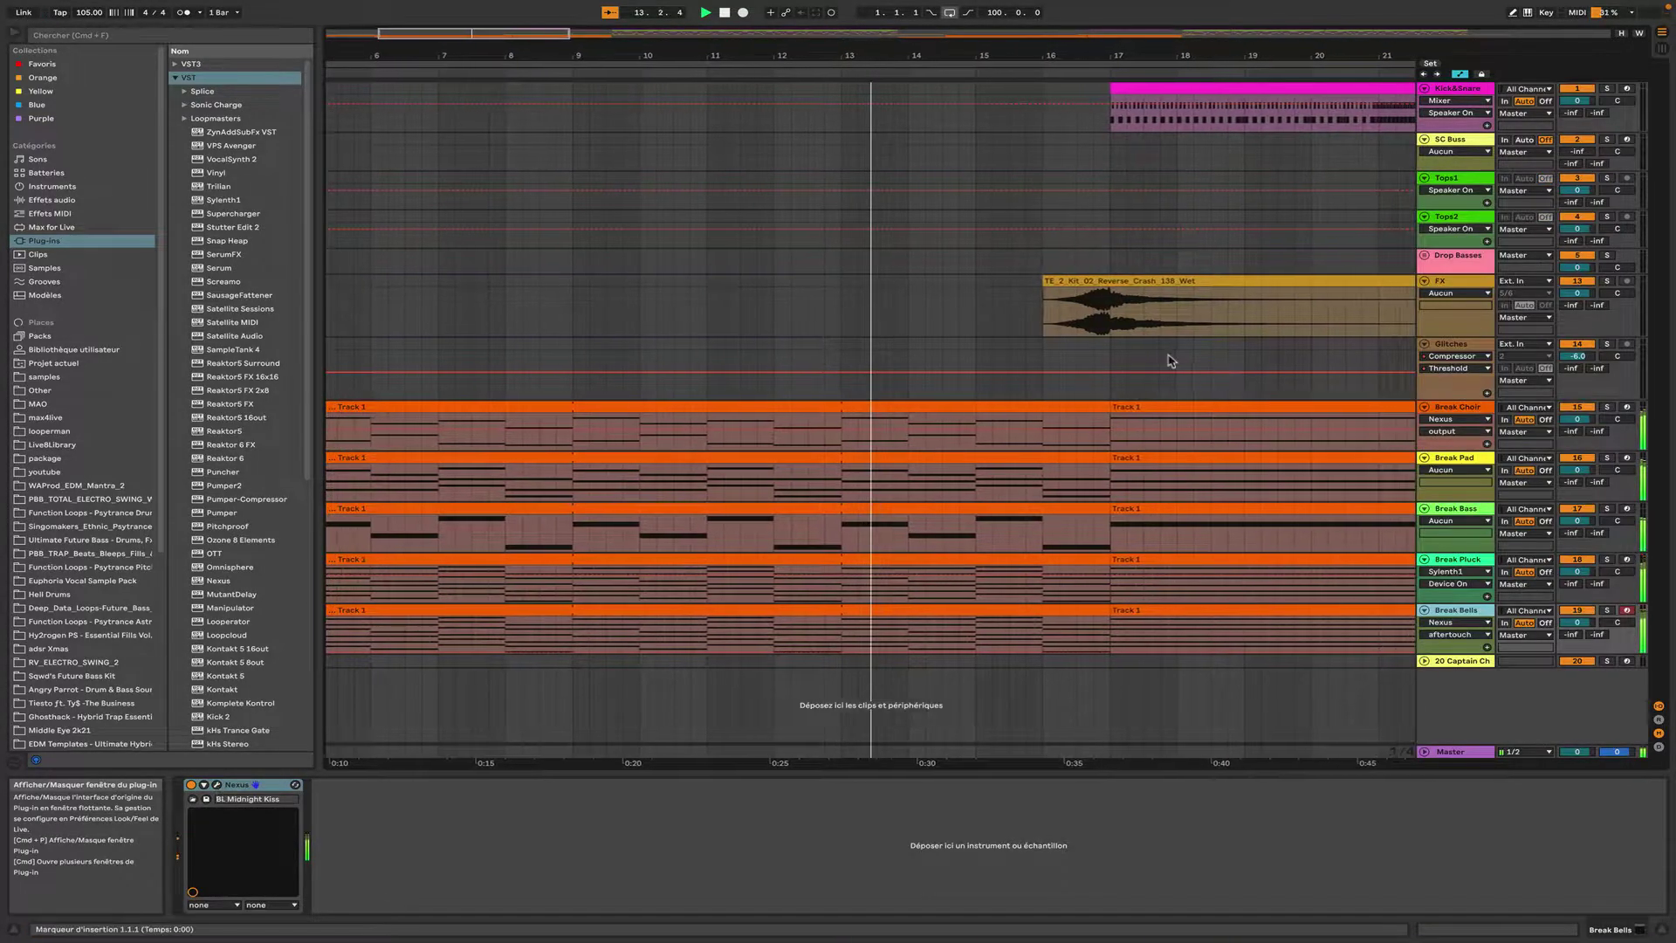
Step: Inspect the device chains of the Kick&Snare, SC Buss, Tops1 and Tops2 tracks one after another
left_click(1456, 89)
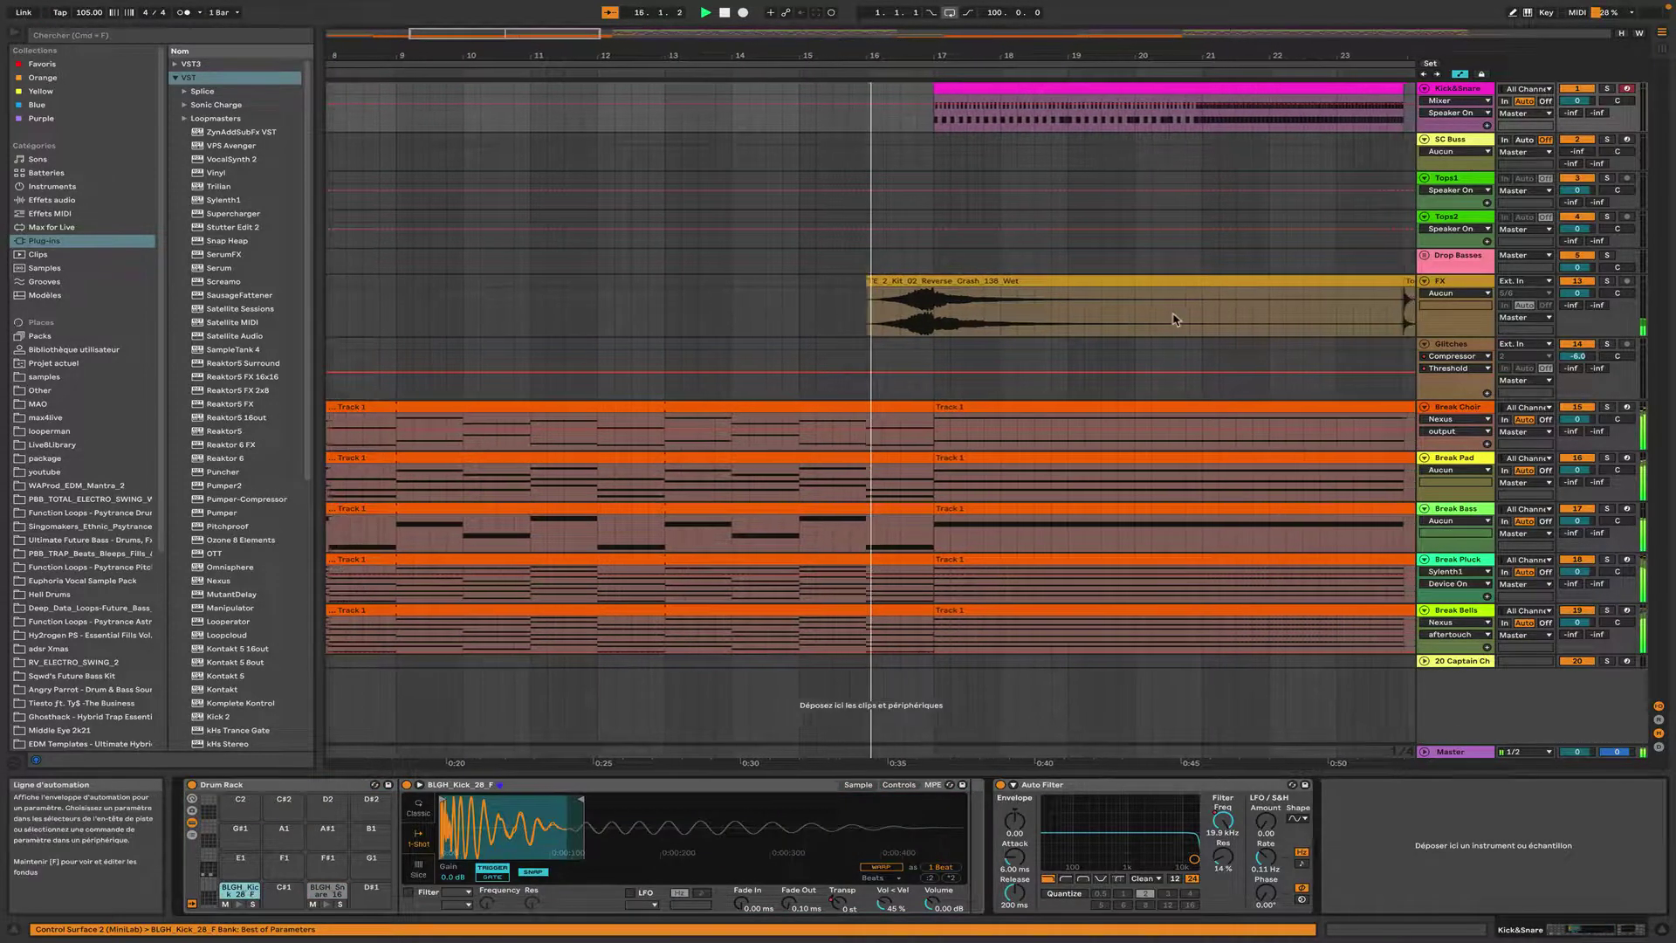
left_click(1445, 140)
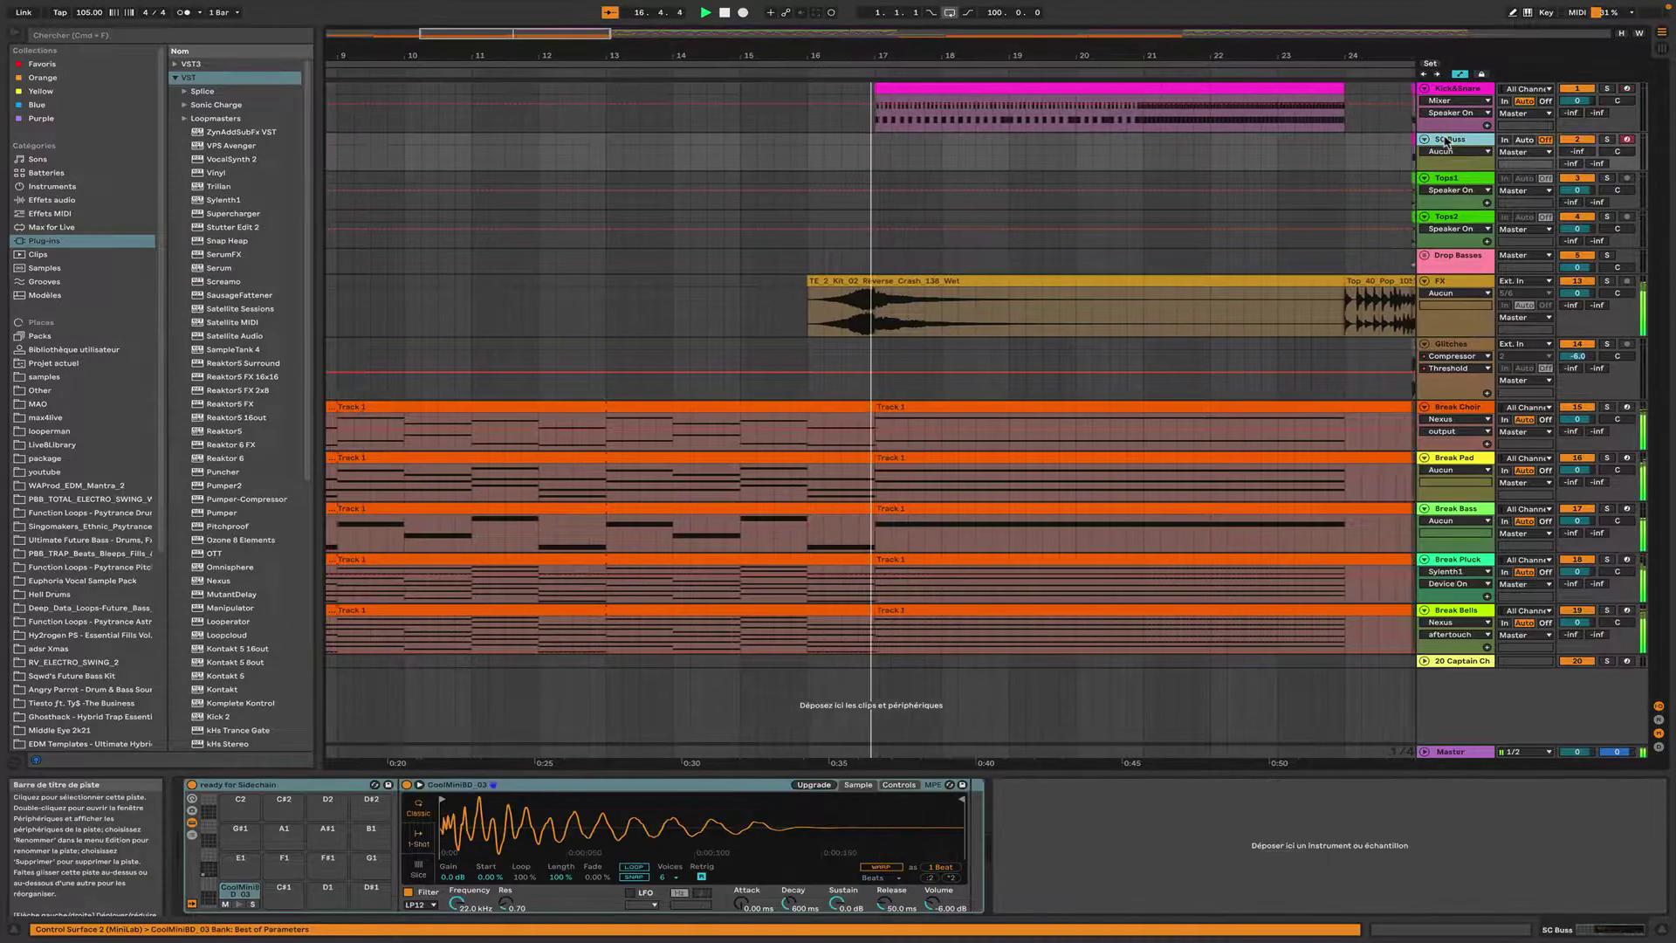
left_click(1448, 179)
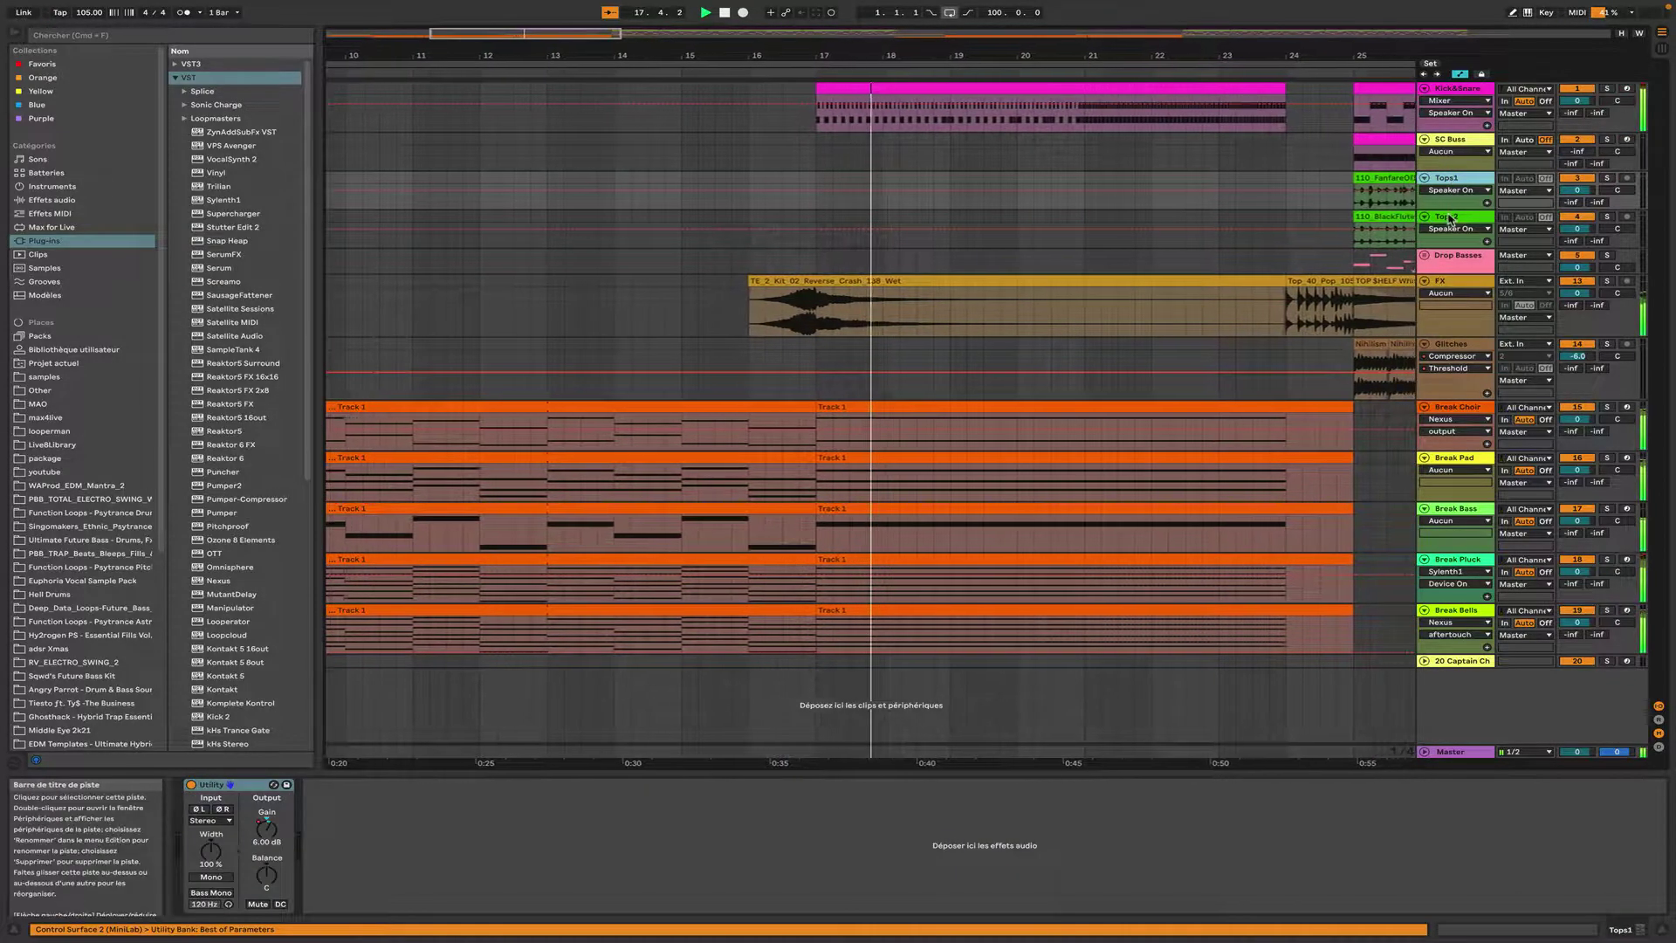
left_click(1448, 217)
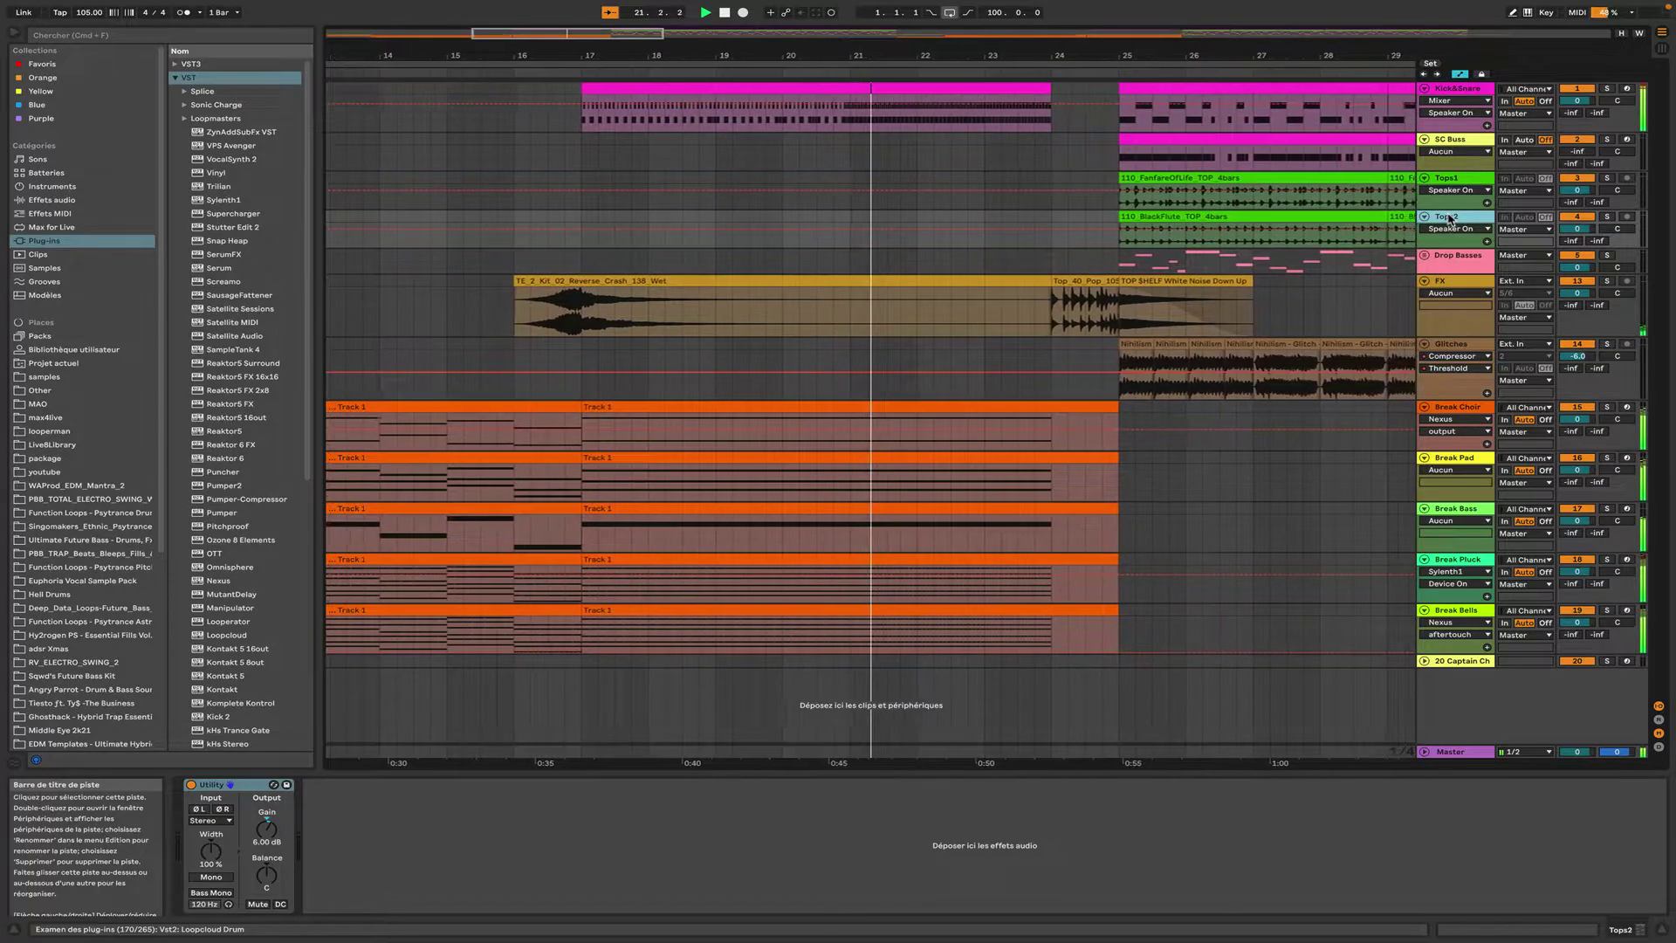
Step: Unfold the Drop Basses group and view the Serum patches on its 6 Serum and 7 Serum tracks, closing each window
left_click(1426, 256)
left_click(1461, 296)
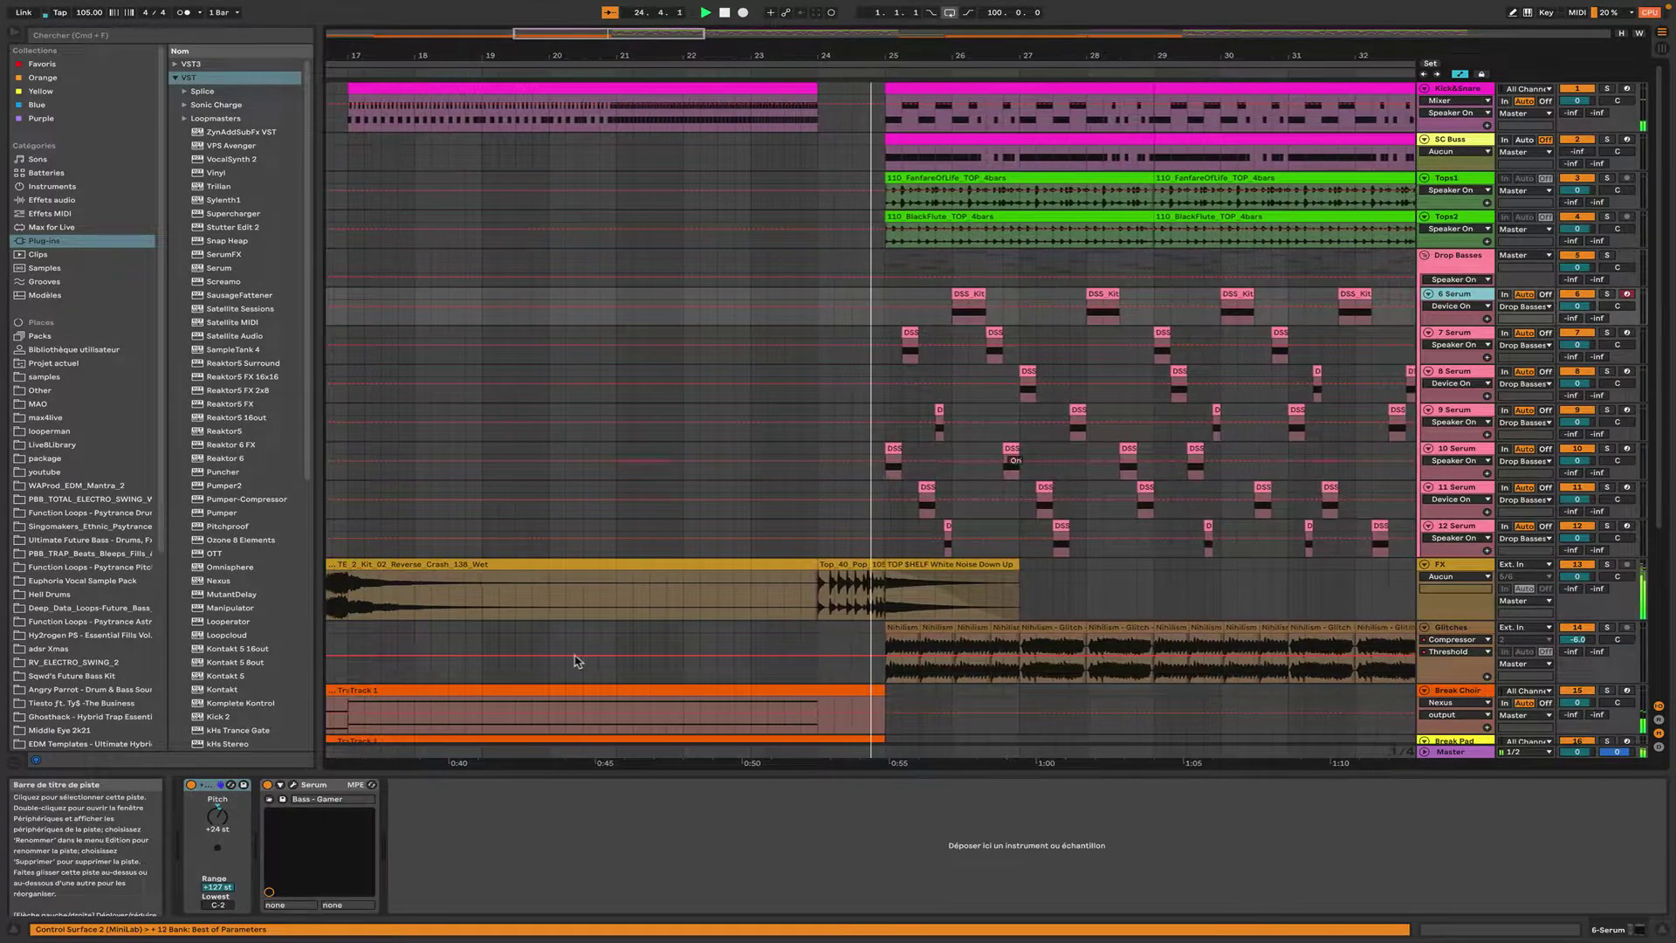
left_click(294, 785)
left_click(293, 785)
left_click(1445, 335)
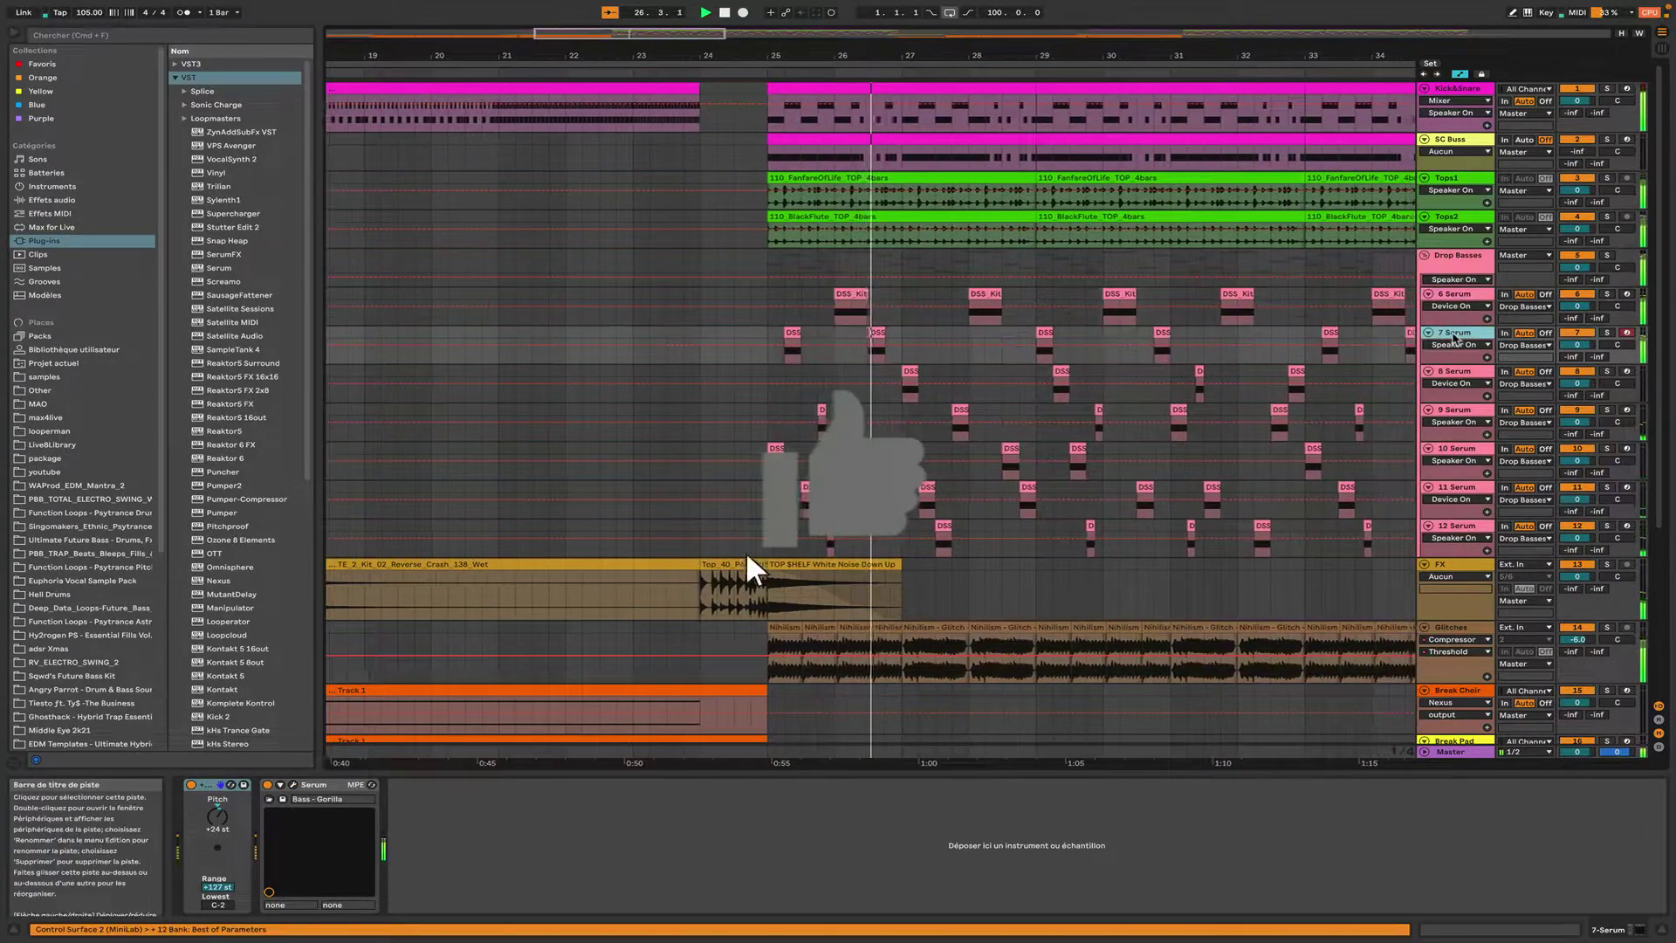
left_click(294, 785)
left_click(295, 785)
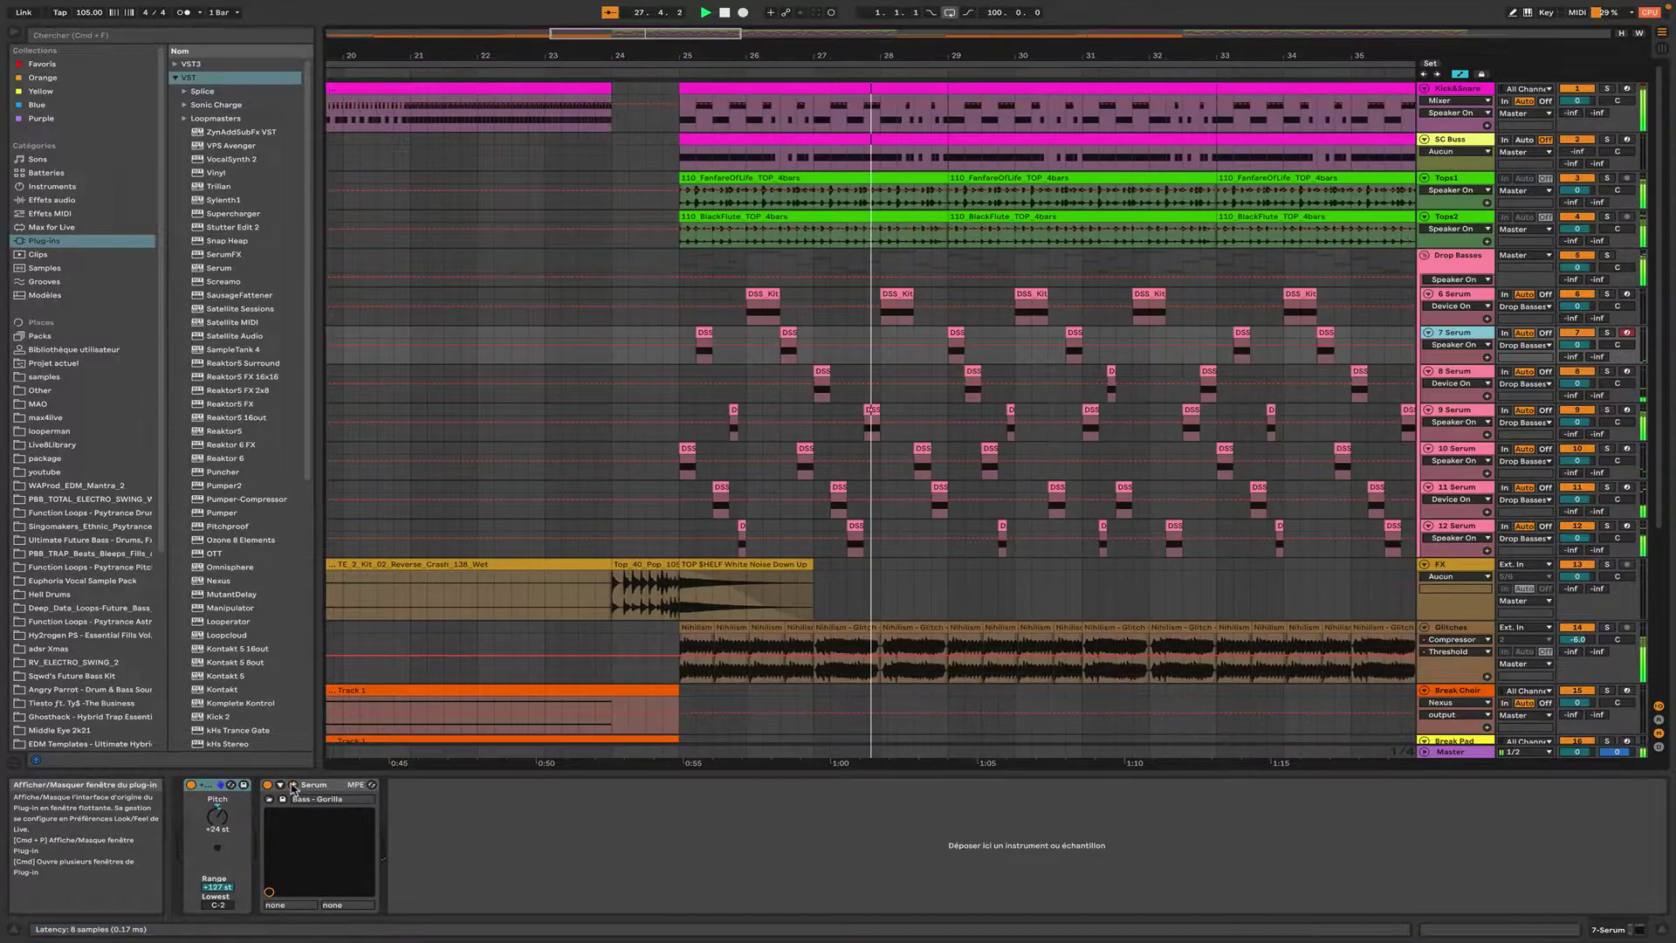
Step: View the Serum patches on the 8 Serum and 9 Serum tracks, closing each plug-in window
left_click(1451, 371)
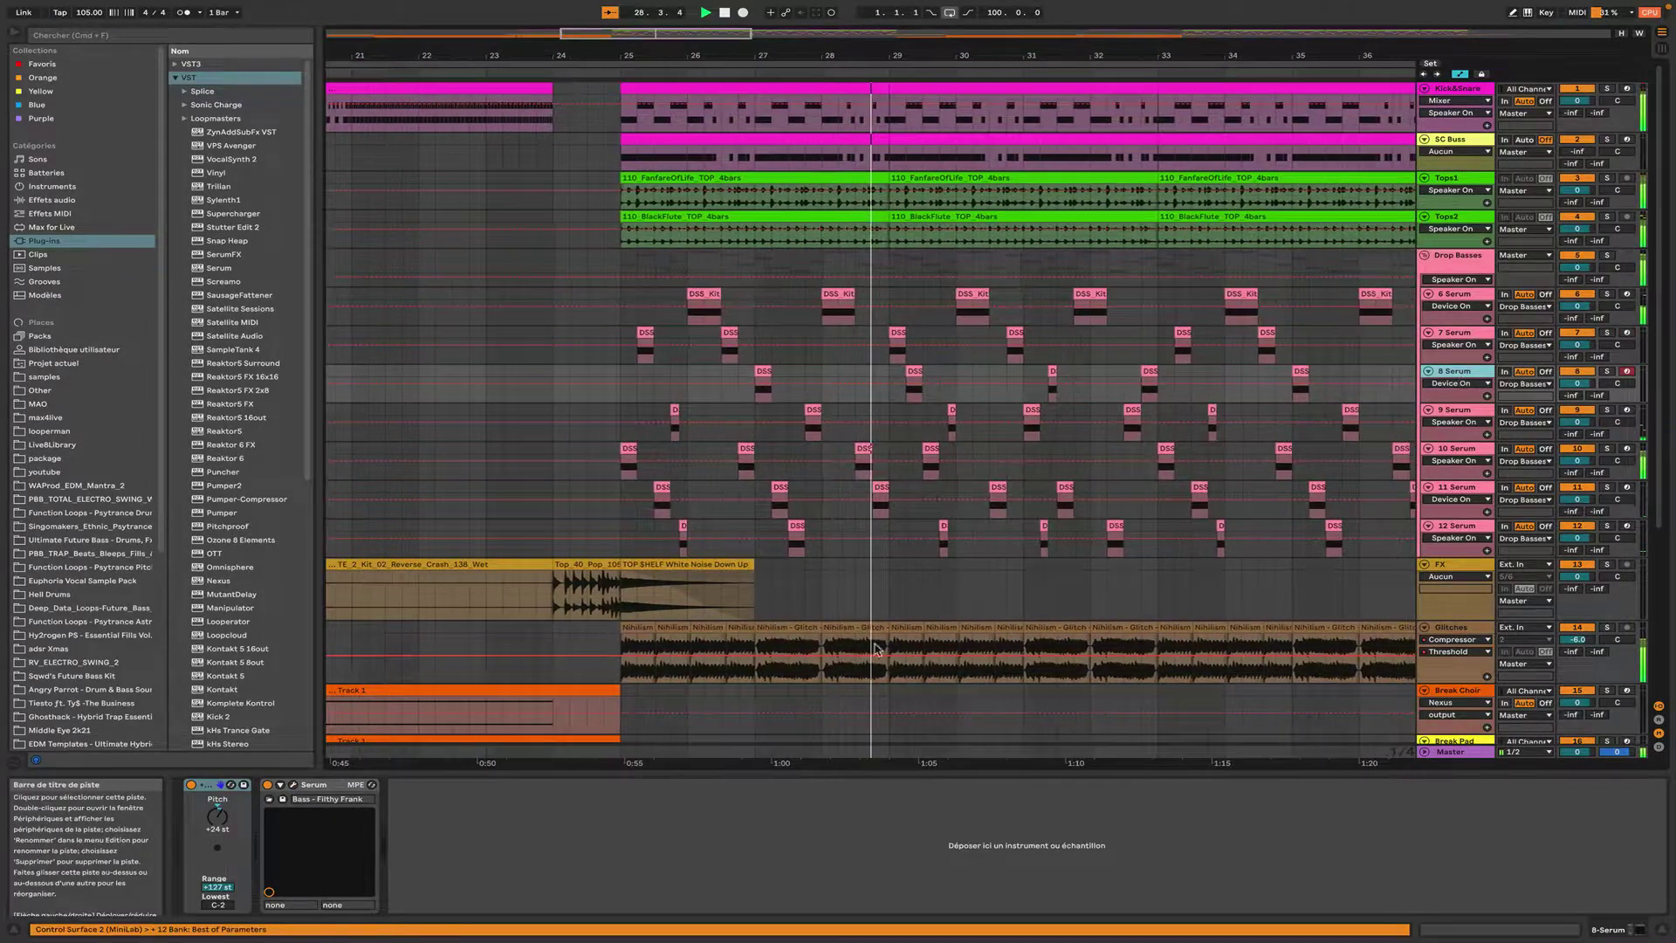
left_click(292, 785)
left_click(292, 785)
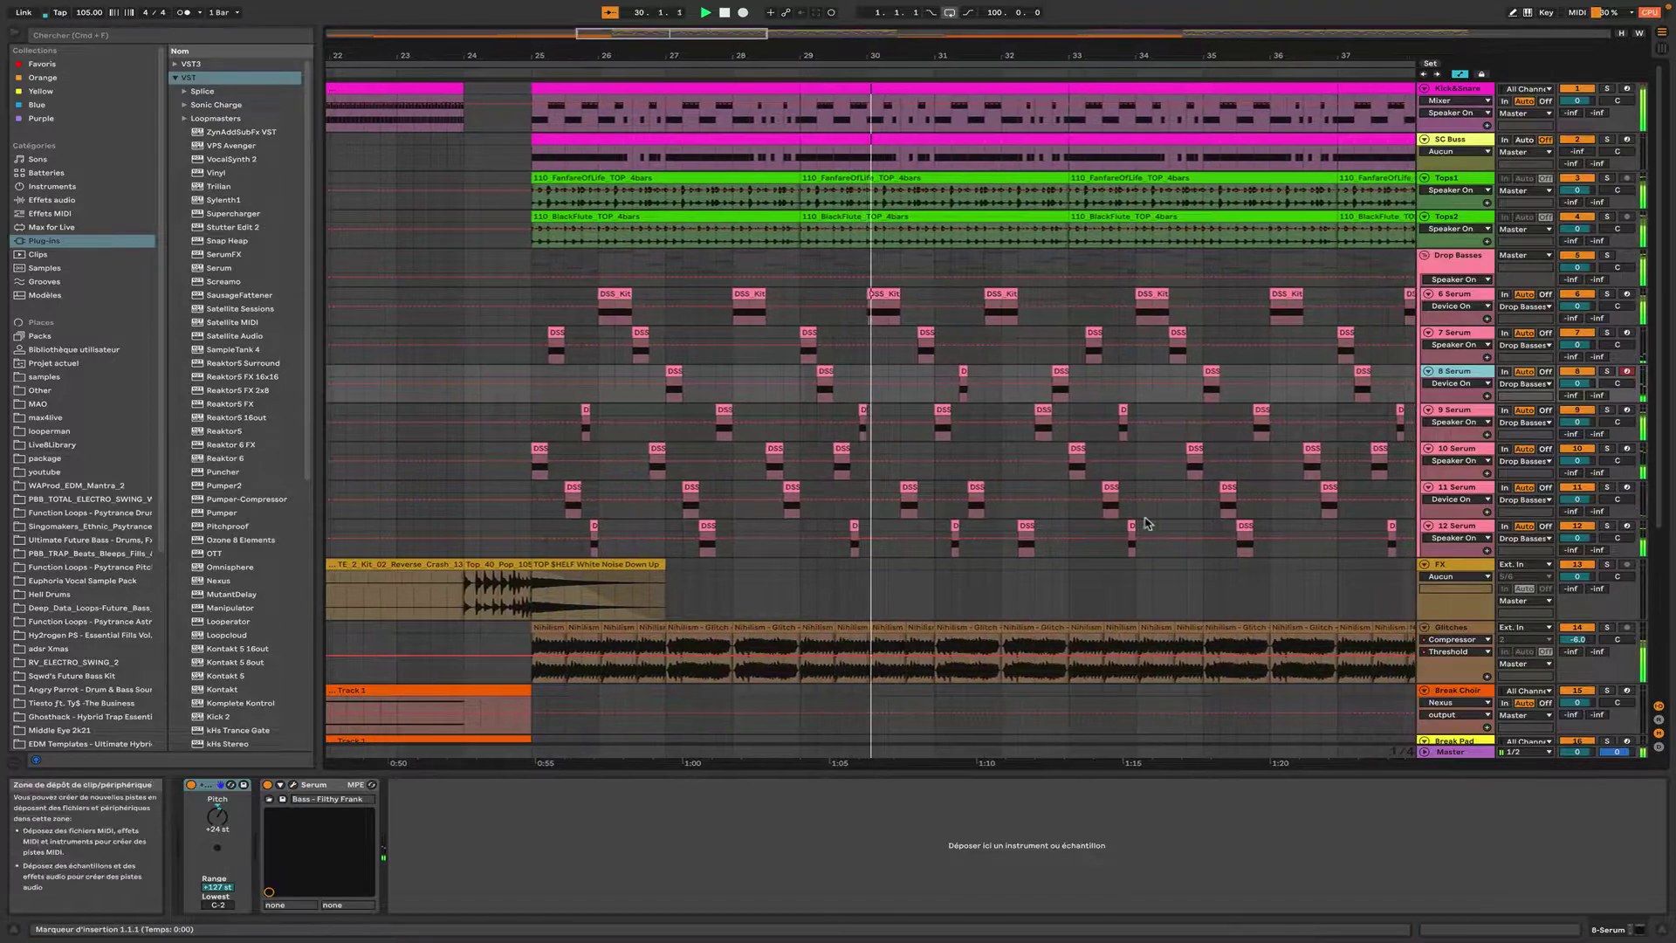
left_click(1454, 414)
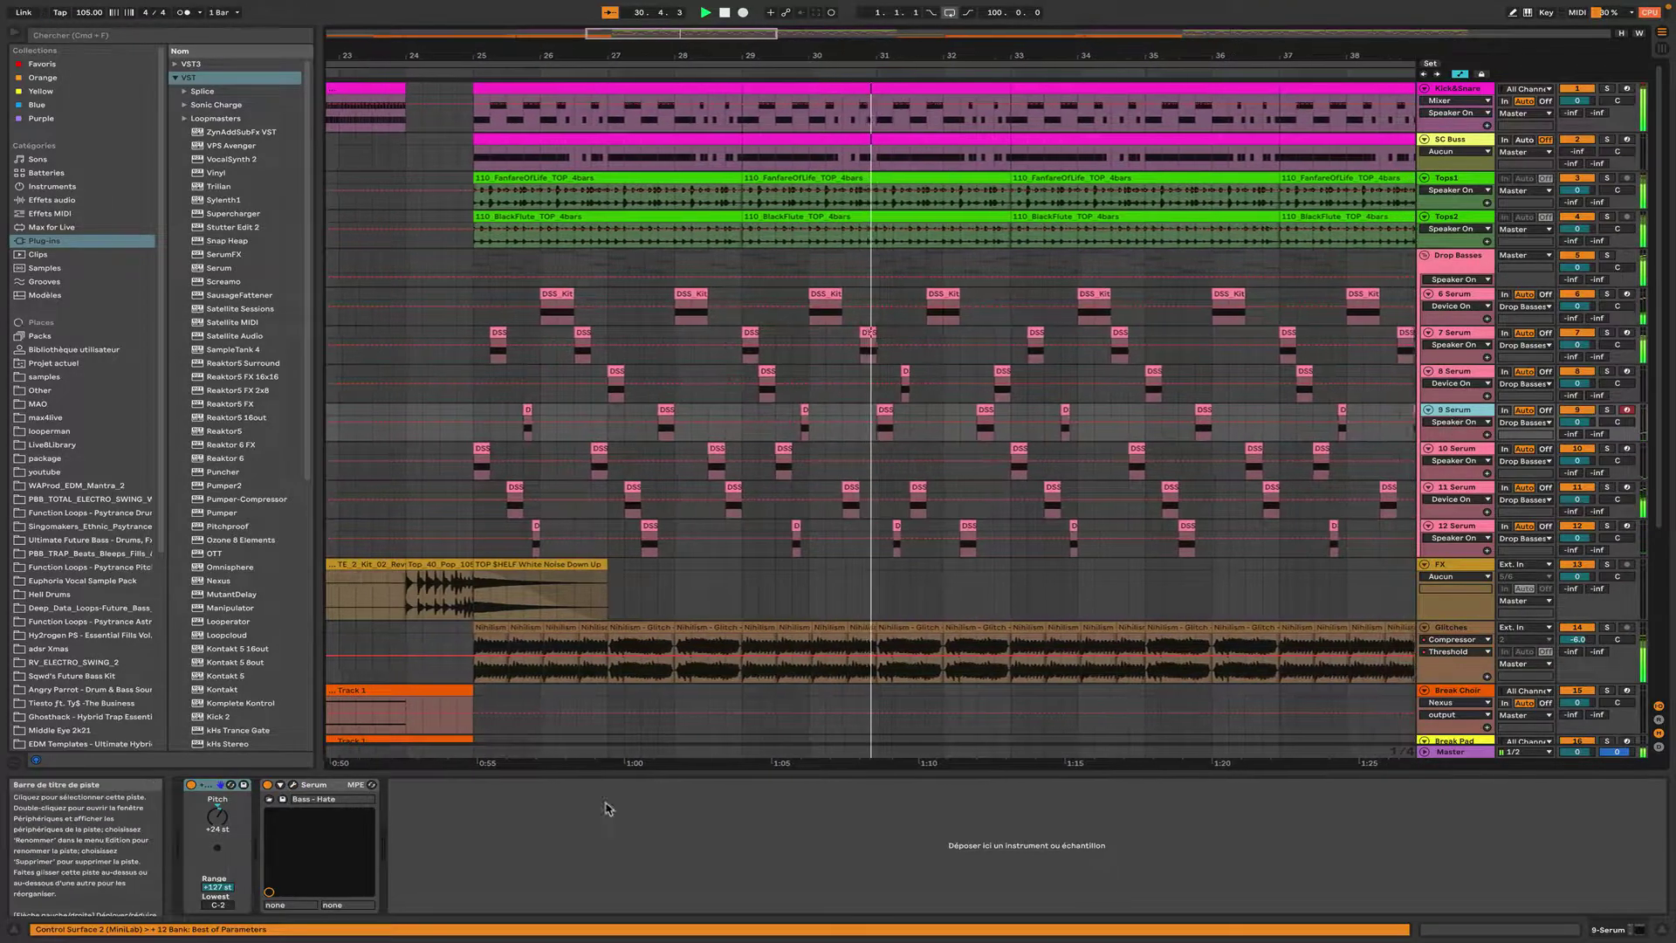
left_click(293, 786)
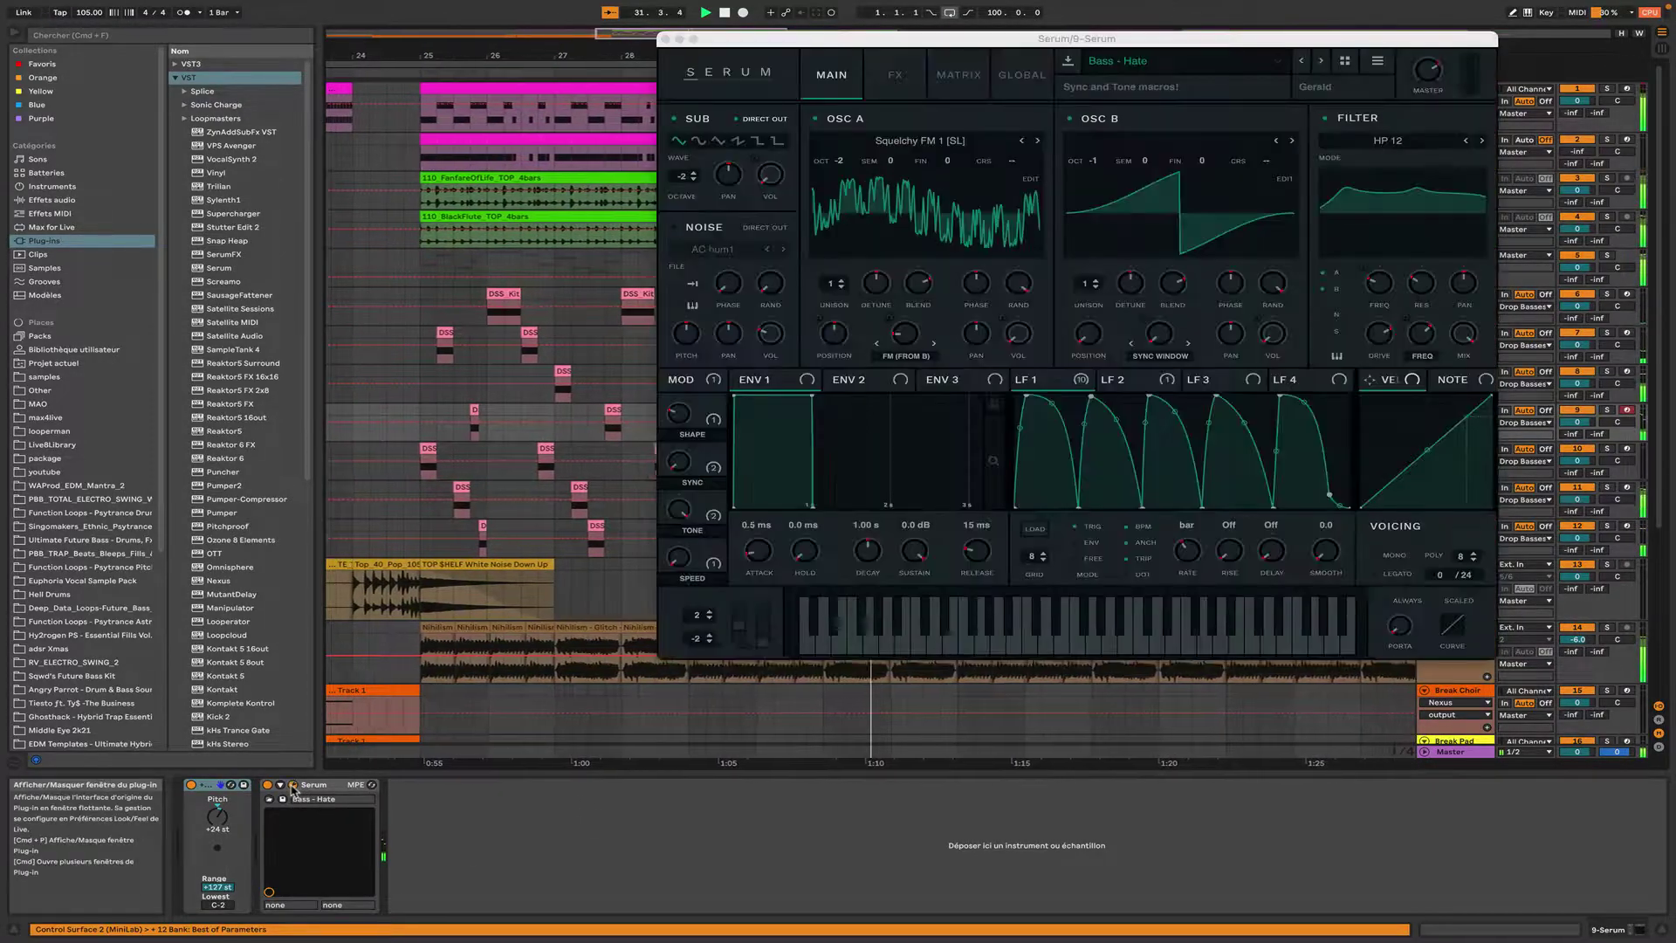
left_click(292, 786)
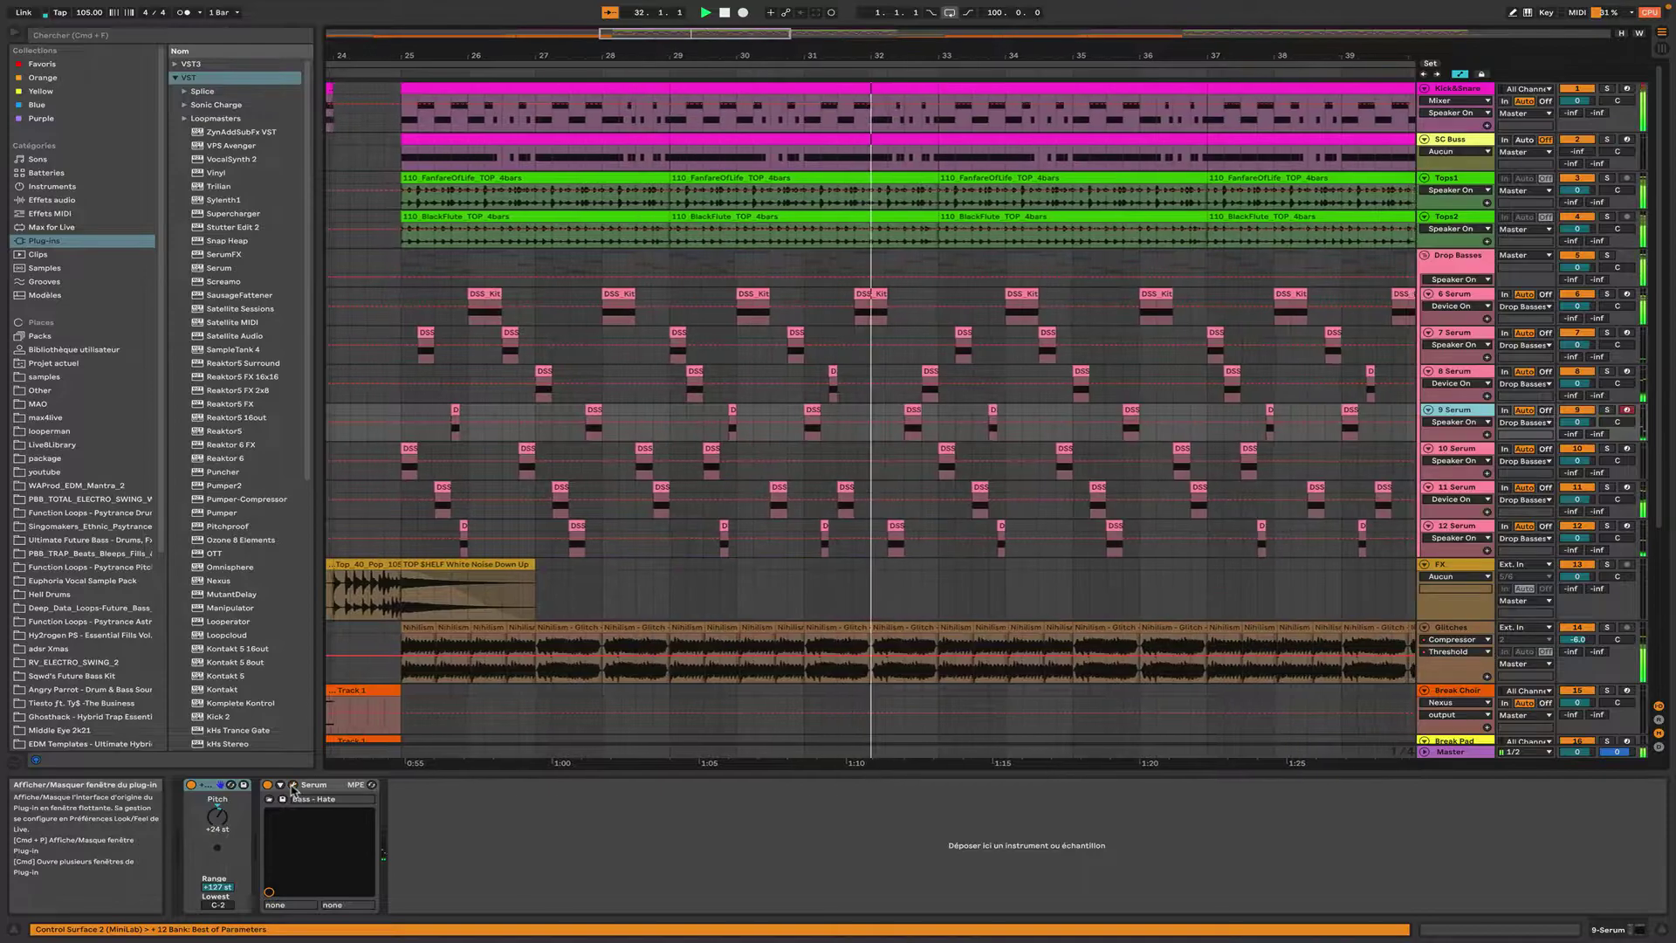
Step: View the Serum patches on the 10 Serum and 11 Serum tracks, closing each plug-in window
left_click(1453, 449)
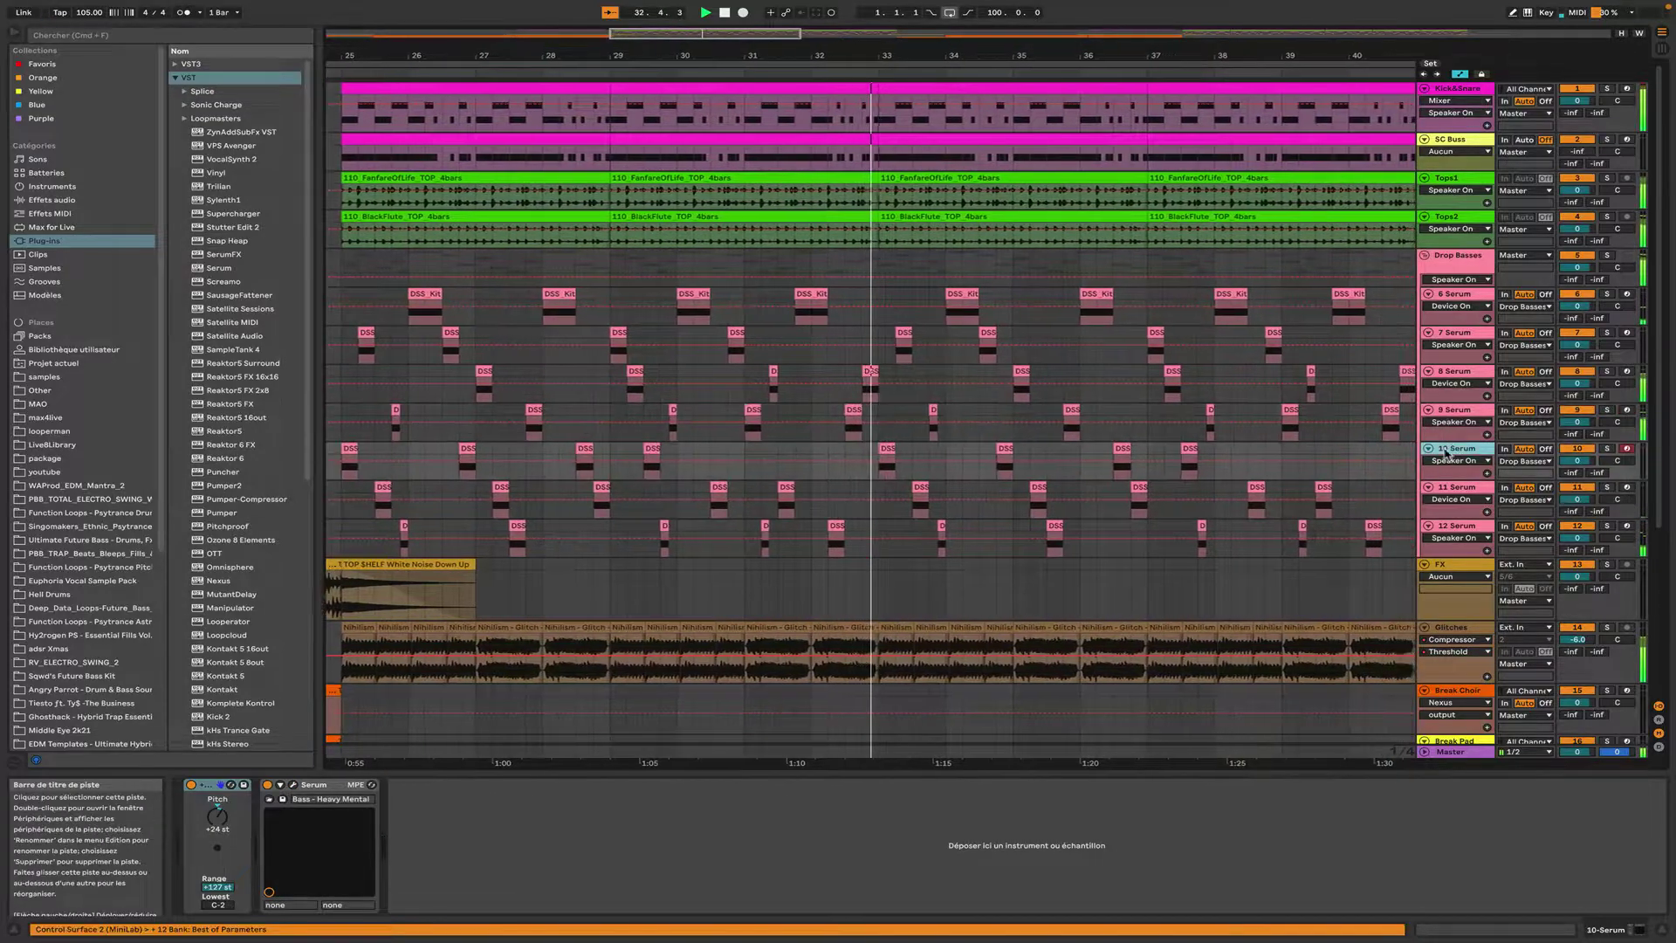
left_click(293, 786)
left_click(293, 785)
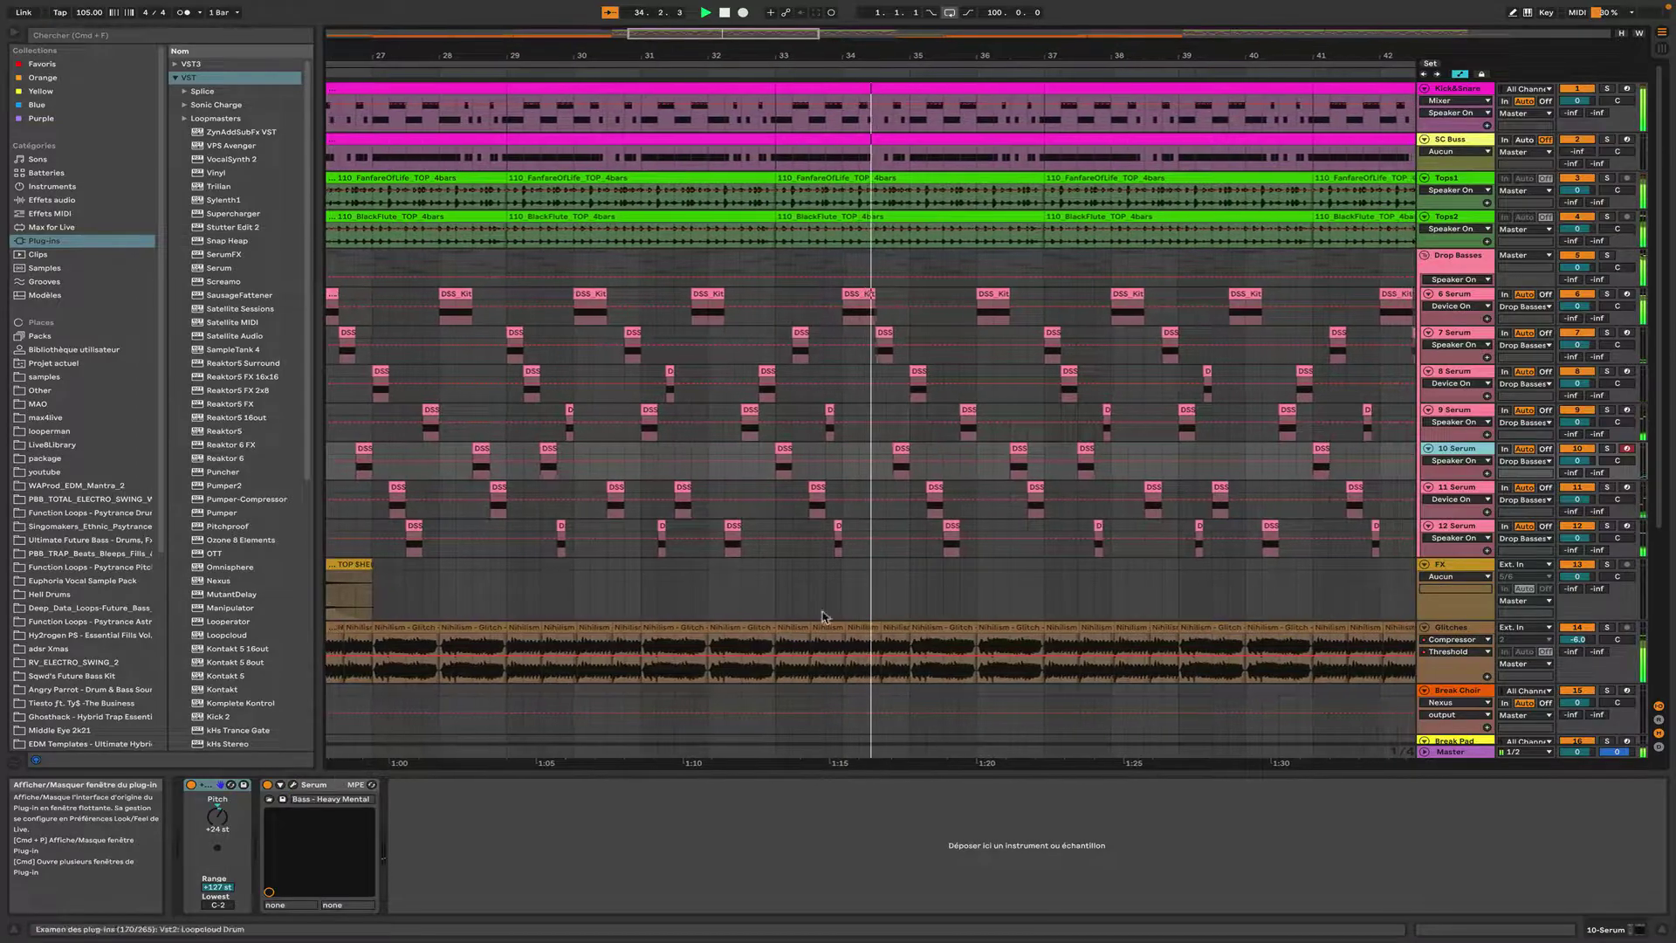
left_click(1443, 488)
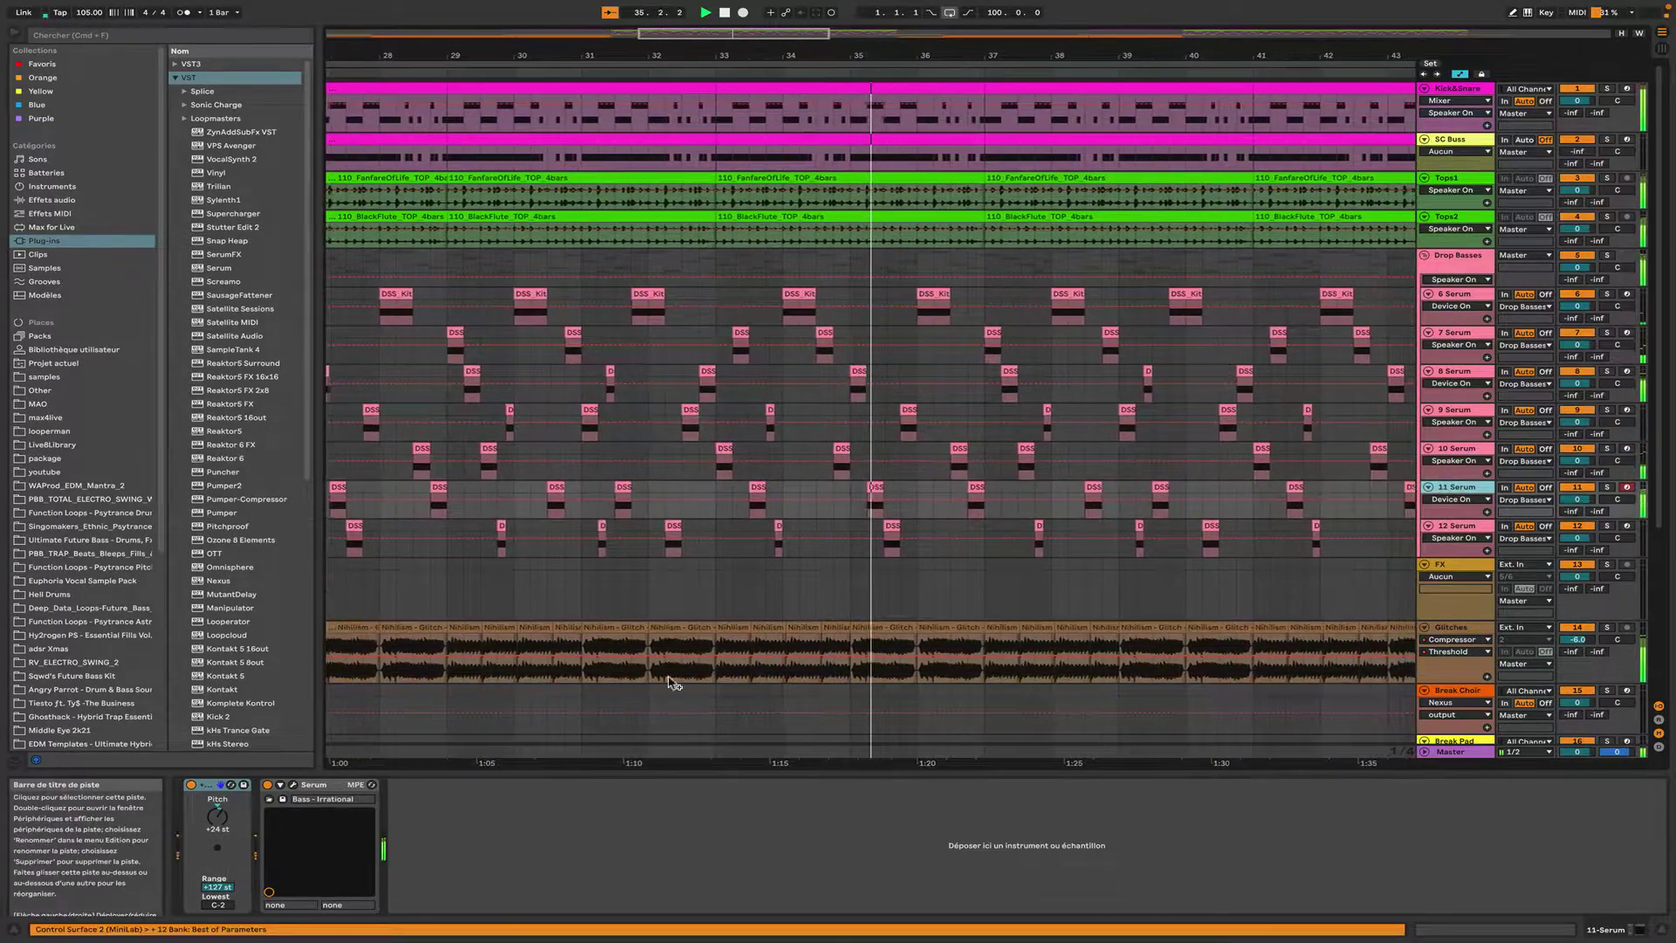
left_click(293, 786)
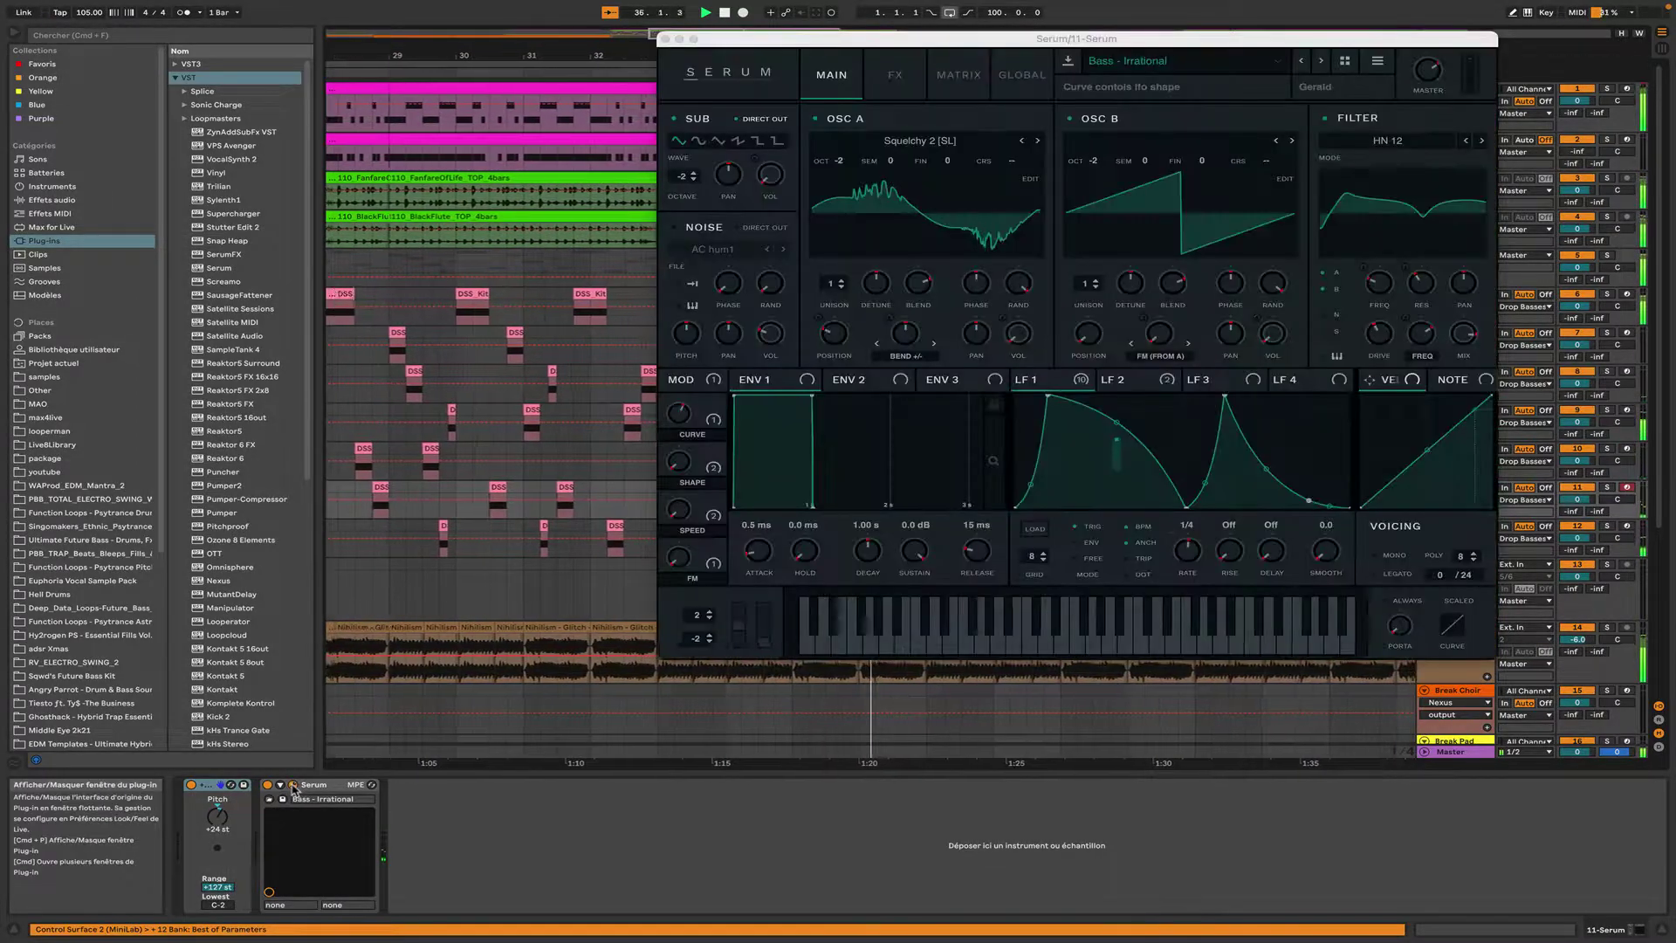
left_click(293, 786)
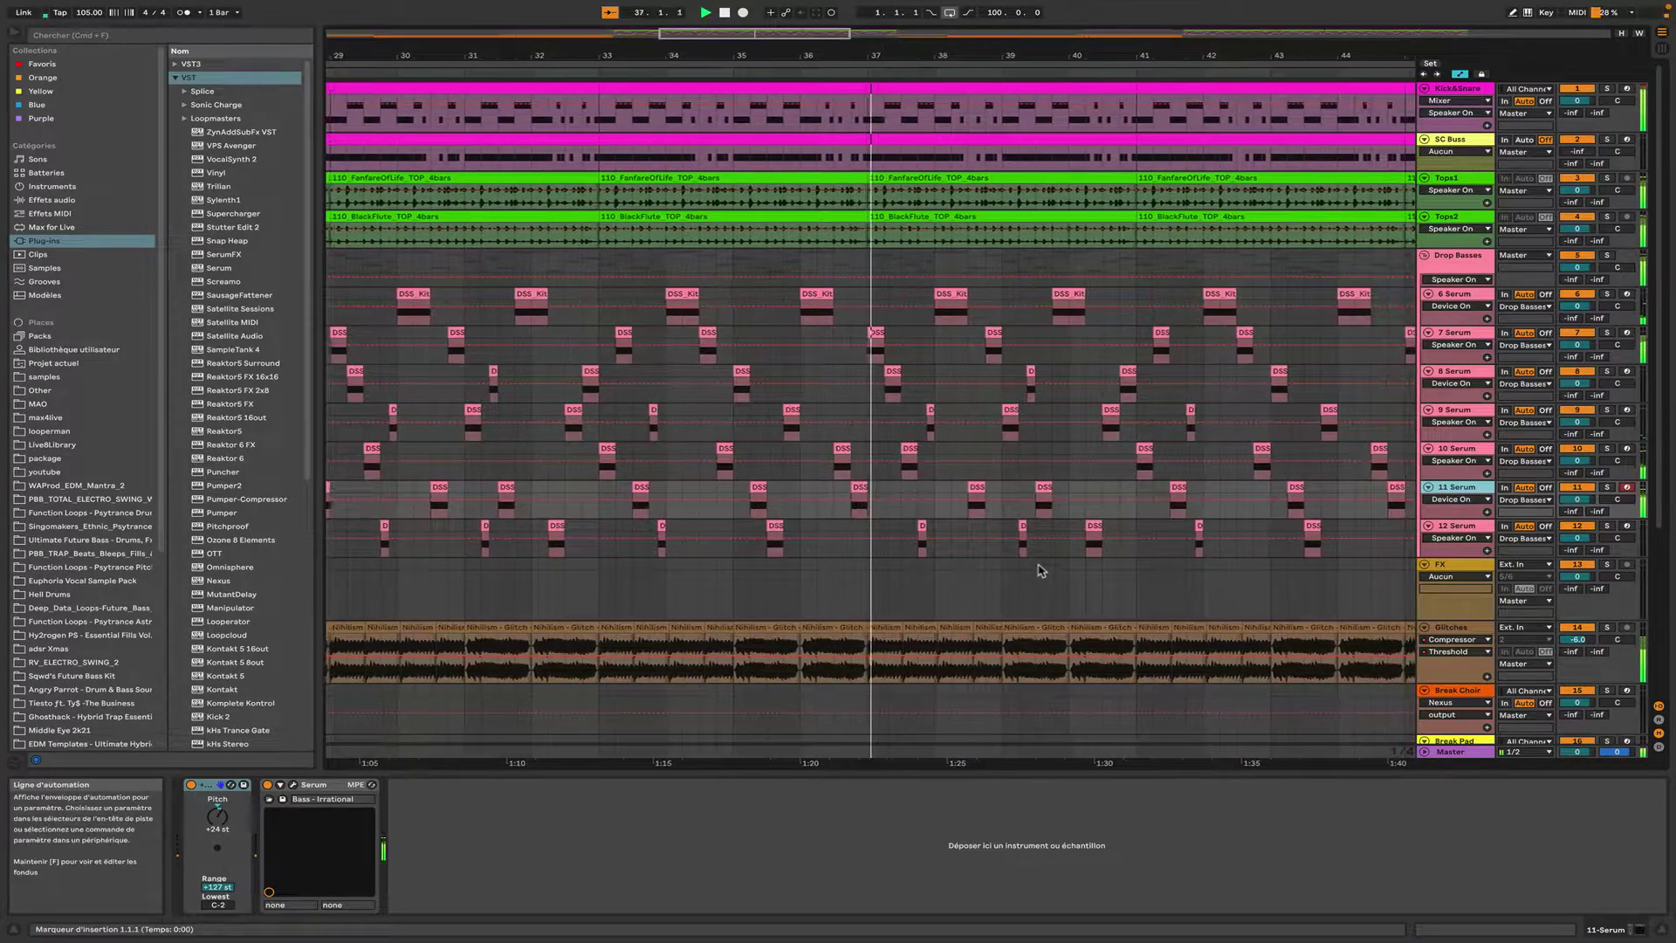
Step: View the Serum patch on the 12 Serum track and close its window
left_click(1223, 541)
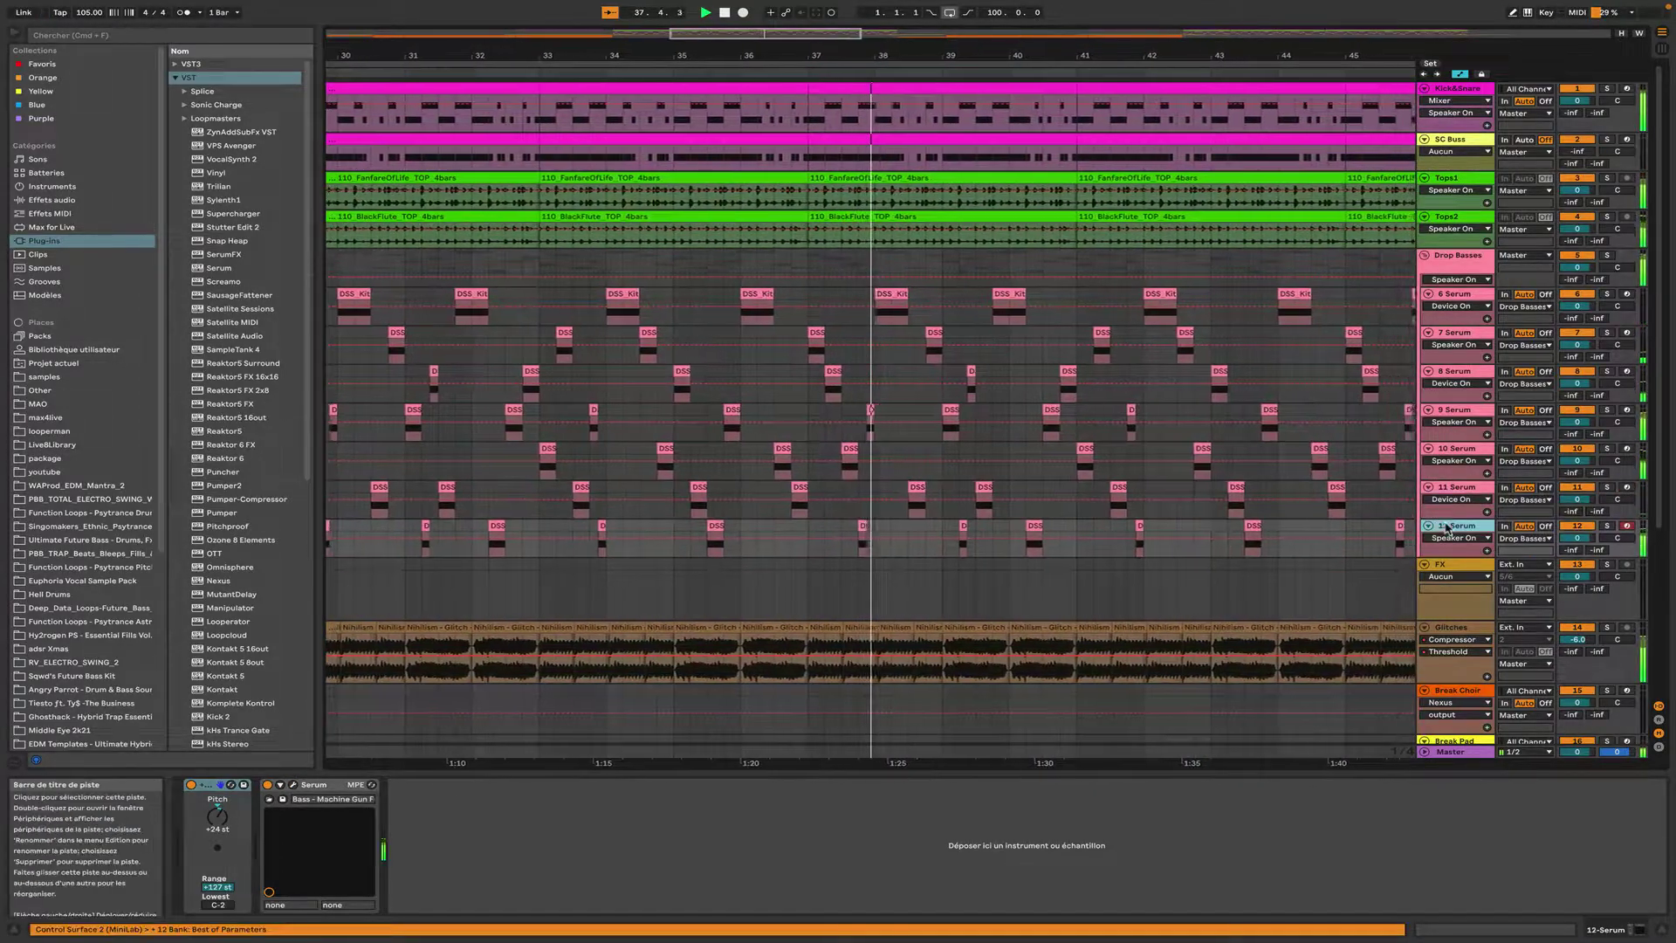
left_click(293, 786)
left_click(293, 785)
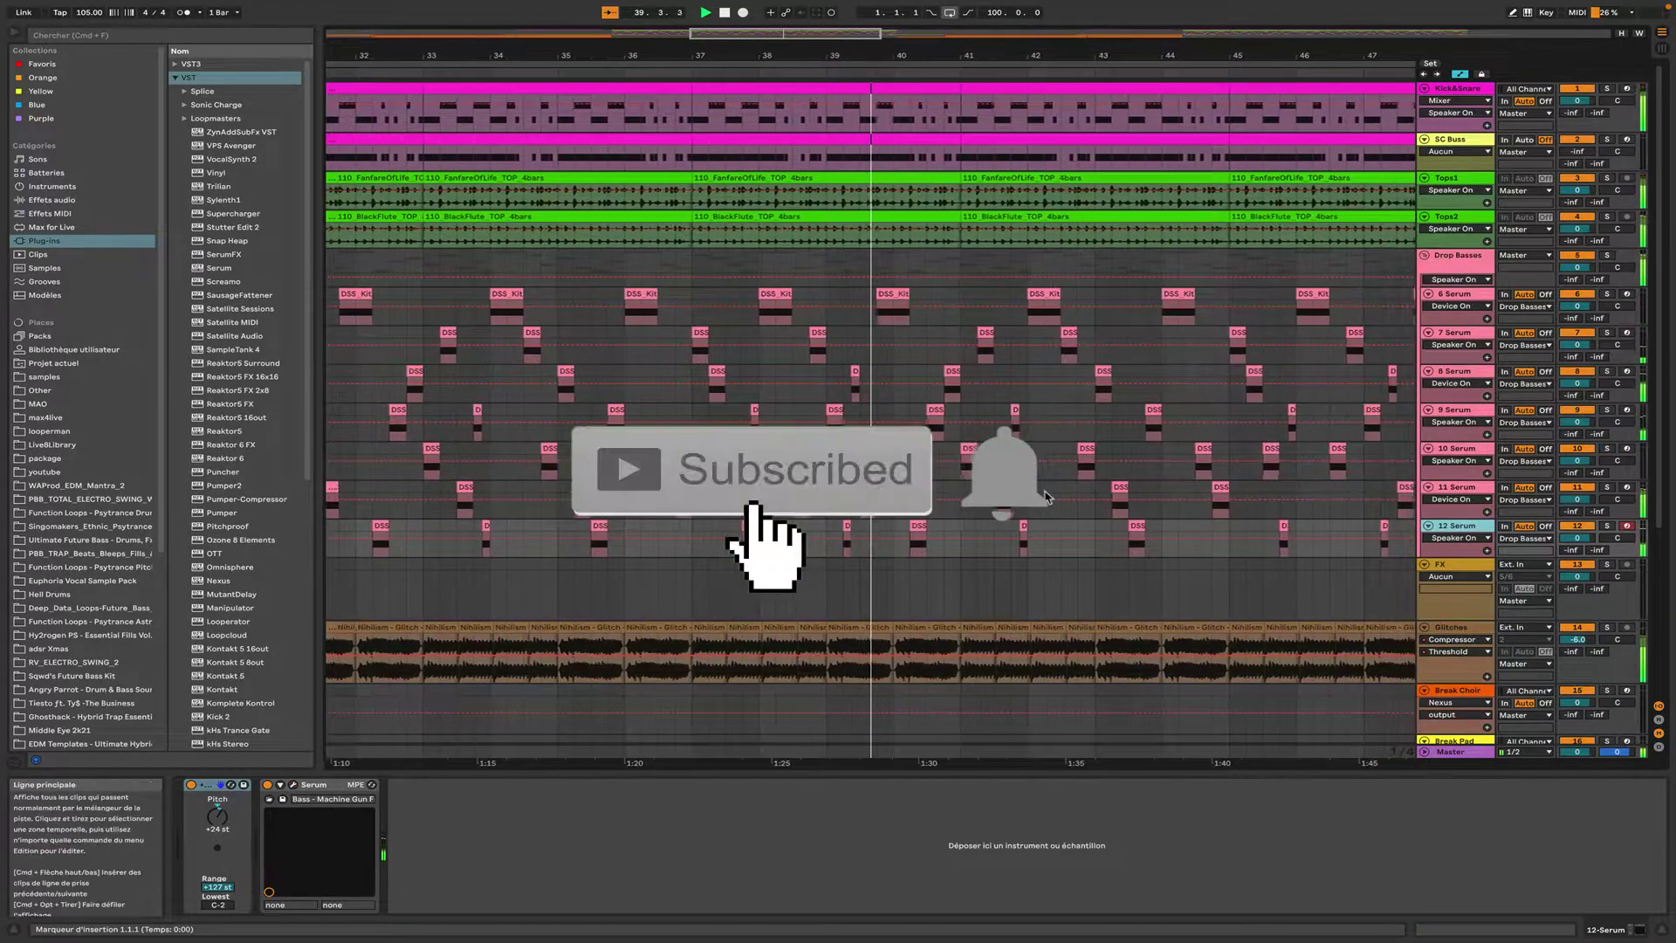
Step: Inspect the effect chains of the Drop Basses group and the Glitches track, and fold and unfold the Drop Basses group
left_click(1469, 257)
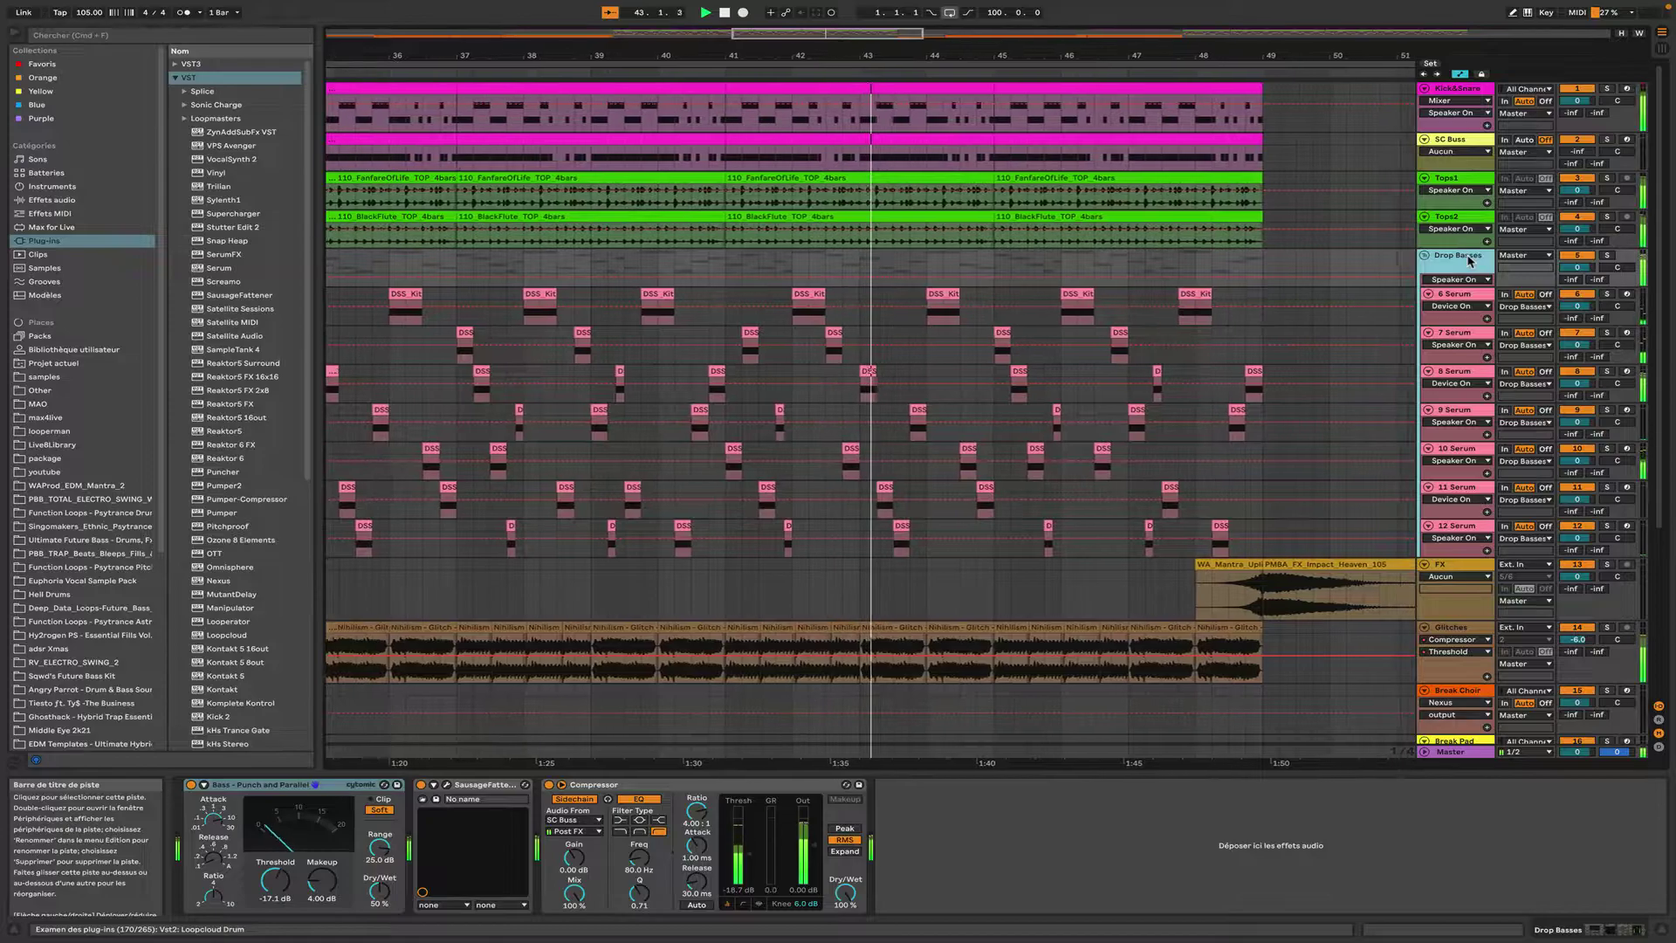
left_click(1456, 627)
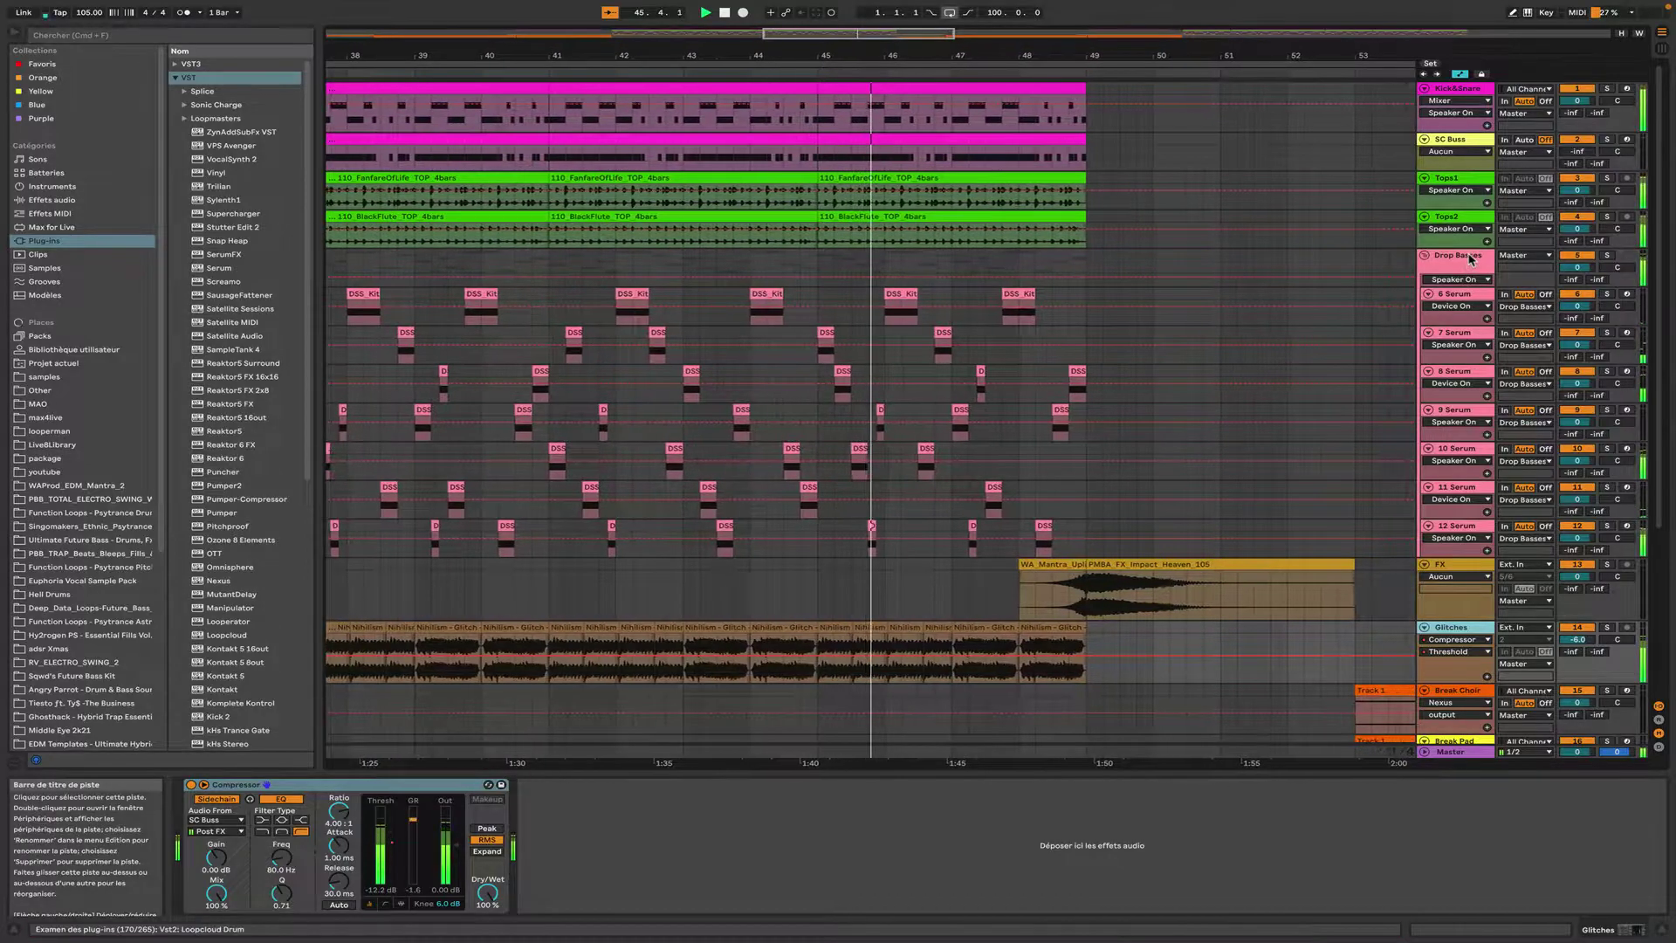
left_click(1470, 259)
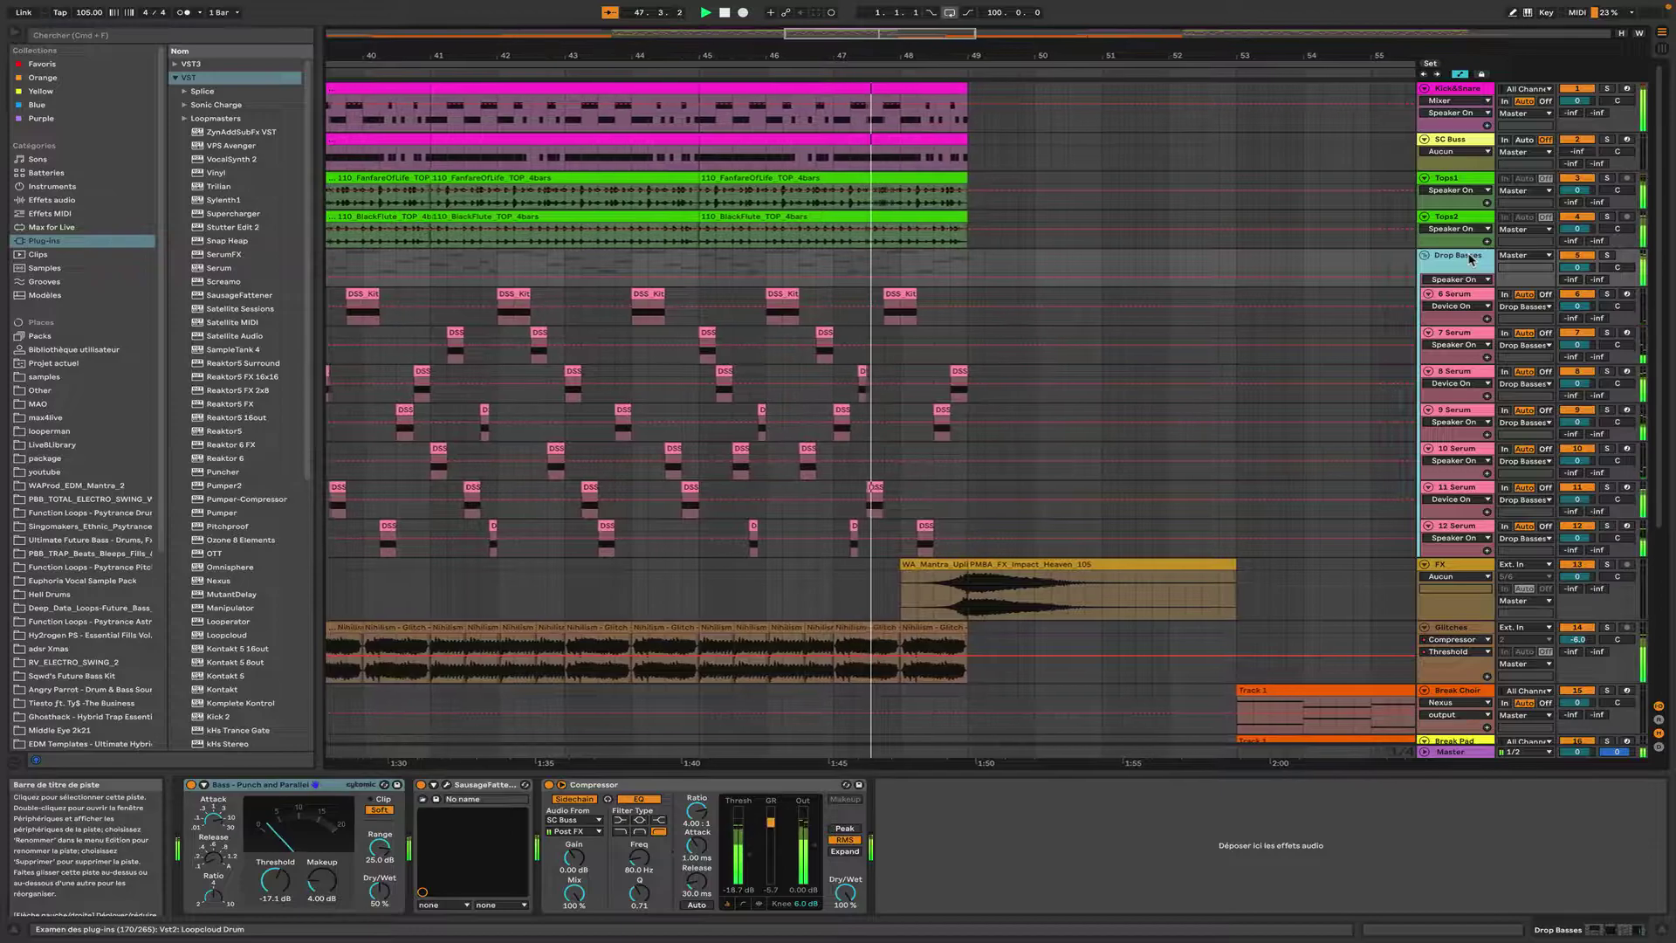
left_click(1425, 257)
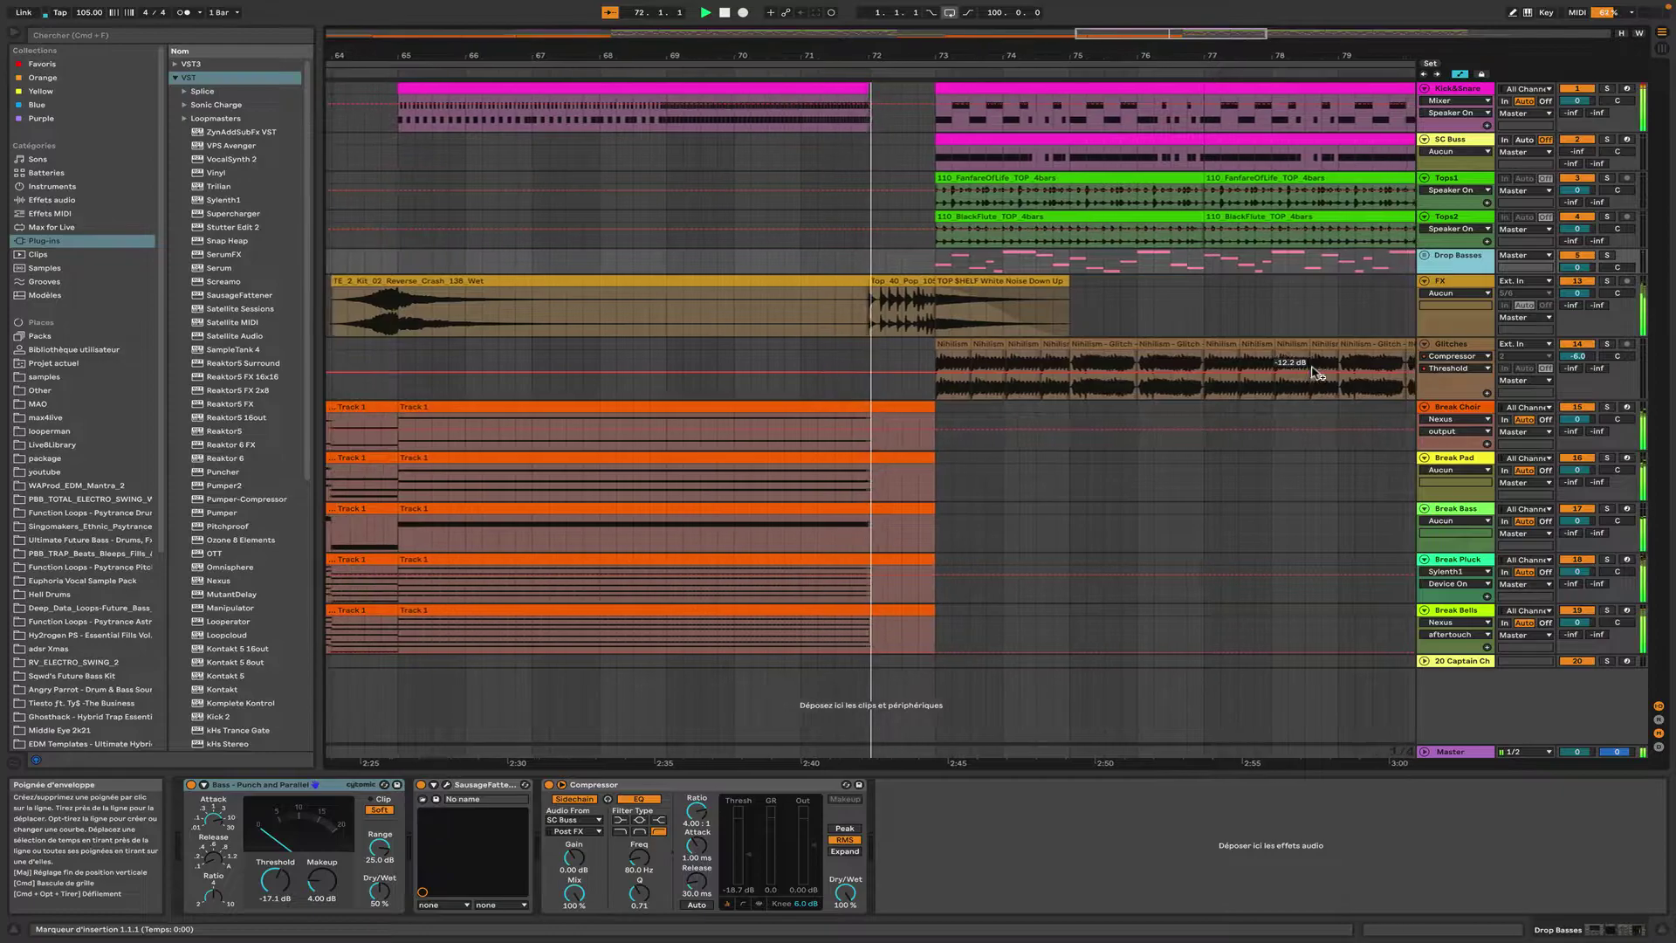
left_click(1426, 256)
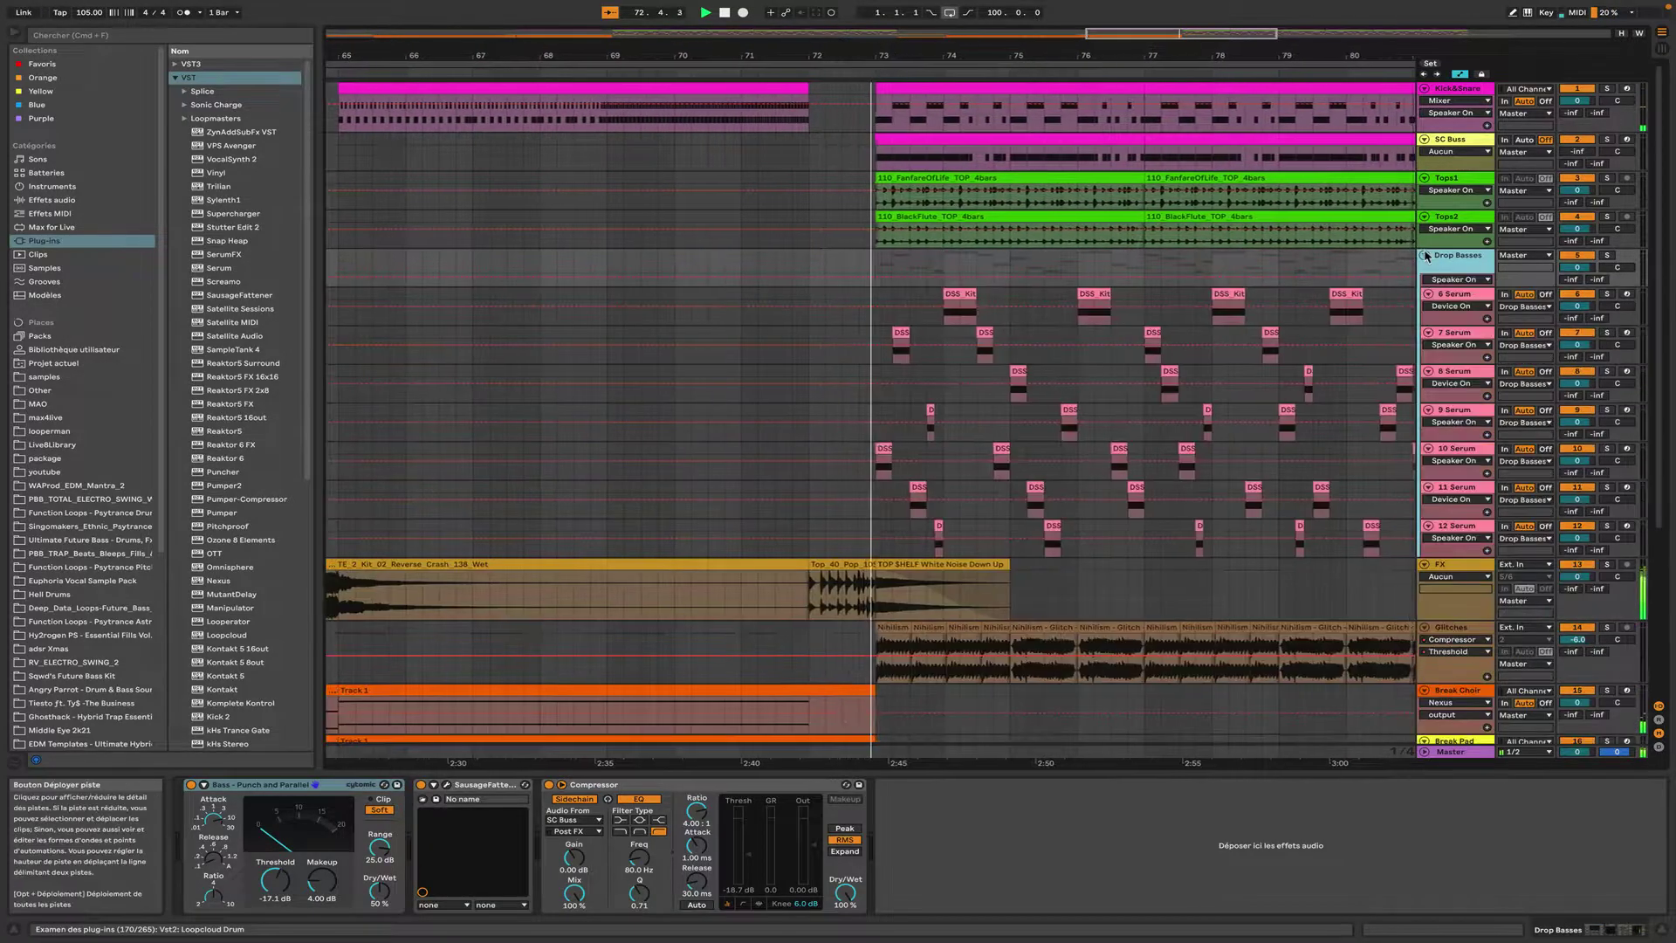